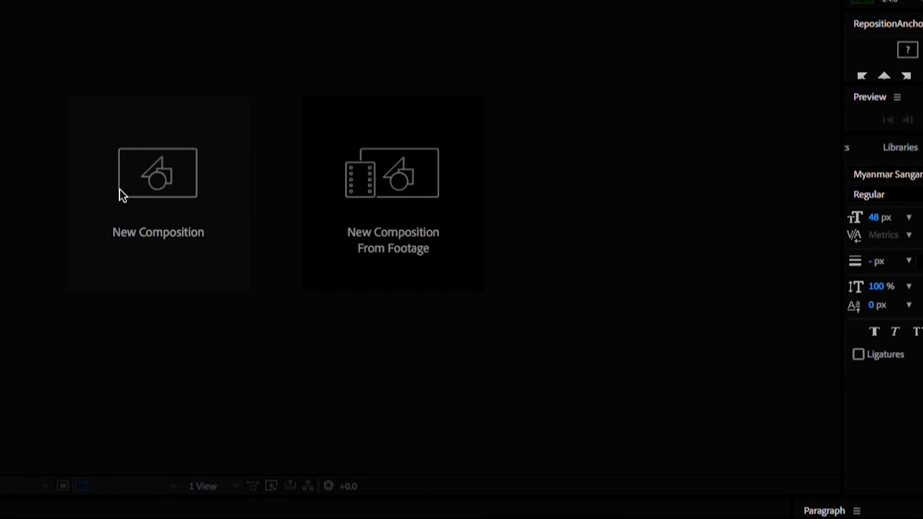
- Start a new composition from the After Effects Start screen
{"action": "left_click", "coordinate": [120, 189]}
{"action": "type", "text": "LOWER_THIRD"}
{"action": "key", "text": "Return"}
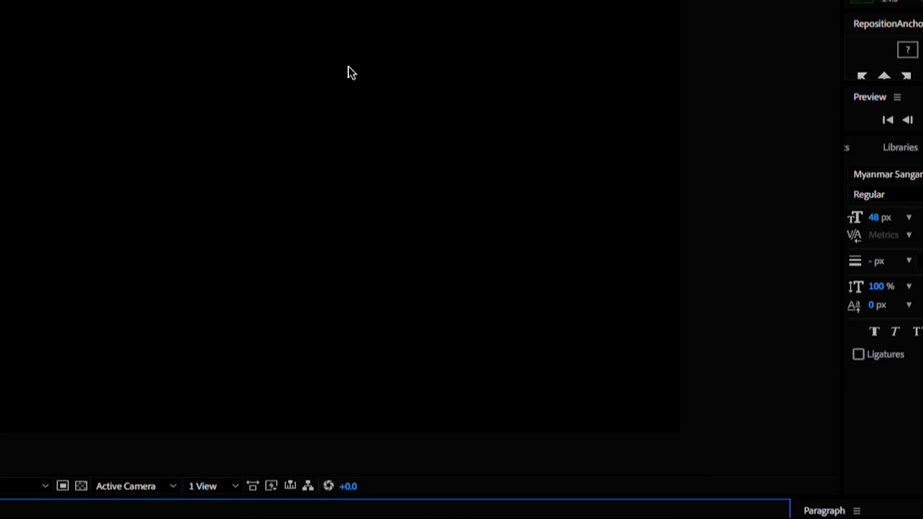
{"action": "left_click", "coordinate": [116, 4]}
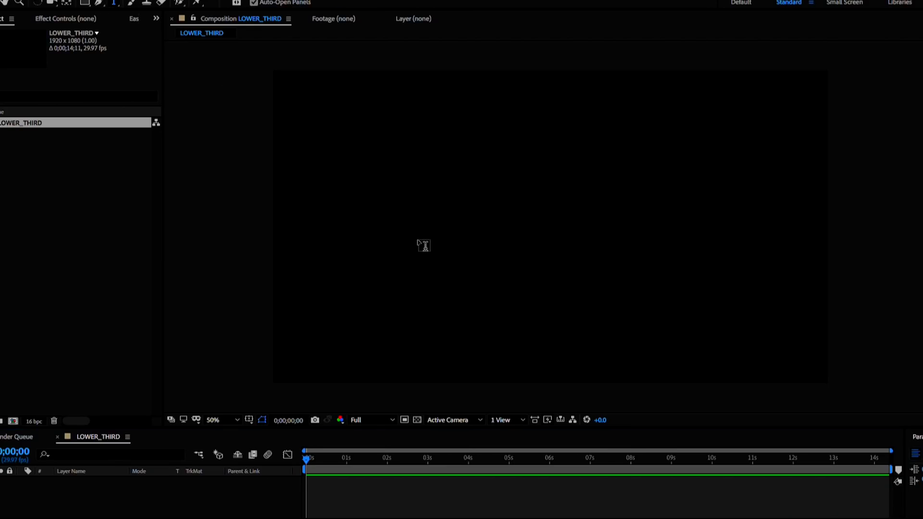
{"action": "left_click", "coordinate": [418, 240]}
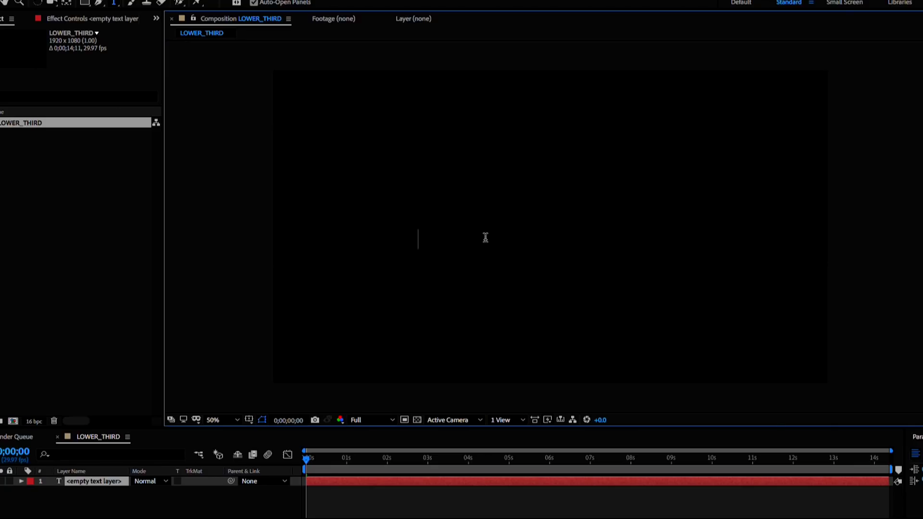
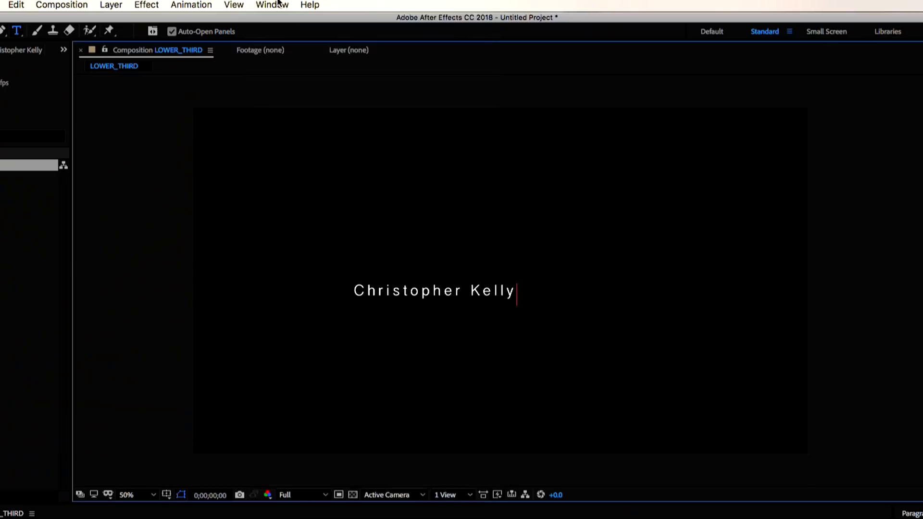
{"action": "left_click", "coordinate": [272, 5]}
{"action": "left_click", "coordinate": [281, 93]}
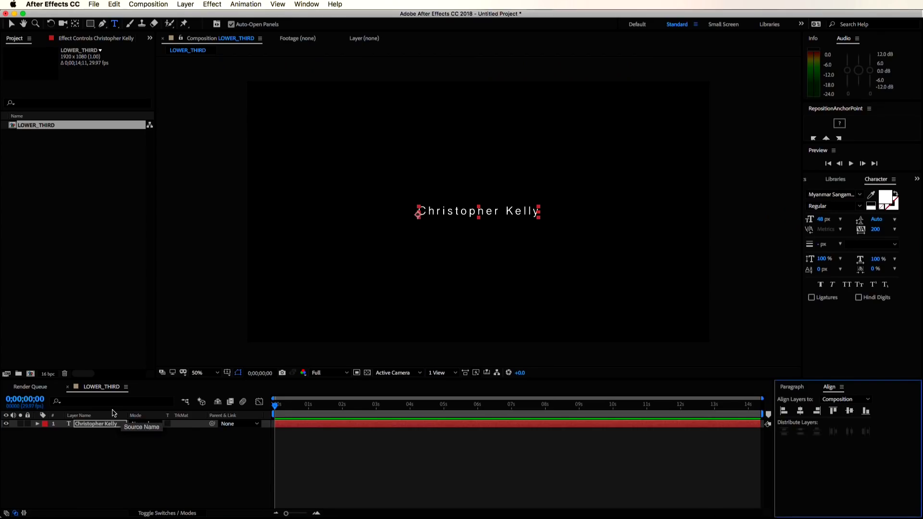
- Duplicate the name layer and move the copy right to position 1228.6, 551.9
{"action": "left_click", "coordinate": [107, 426]}
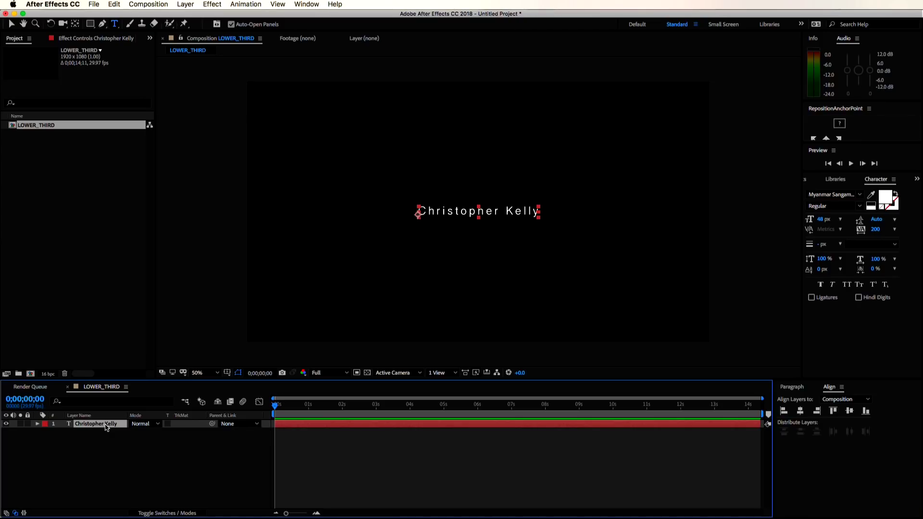
{"action": "key", "text": "super+d"}
{"action": "key", "text": "p"}
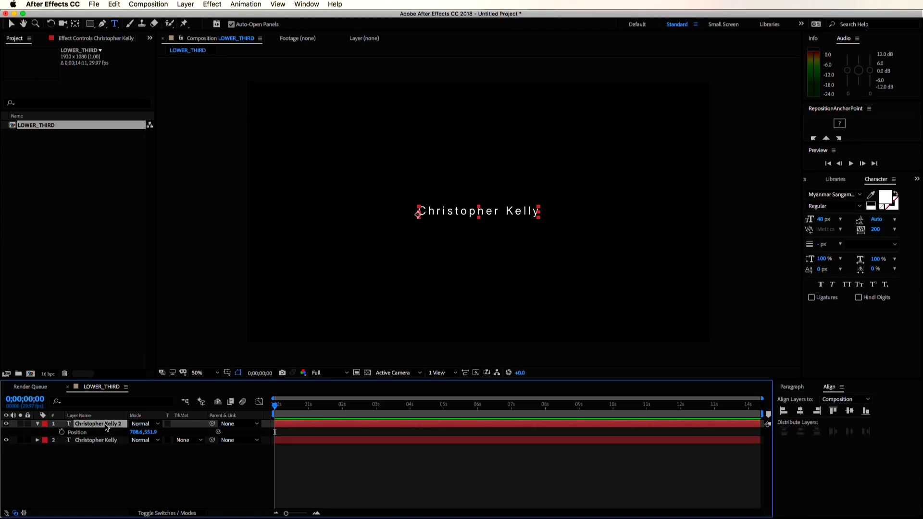
{"action": "left_click_drag", "start_coordinate": [131, 432], "coordinate": [378, 430]}
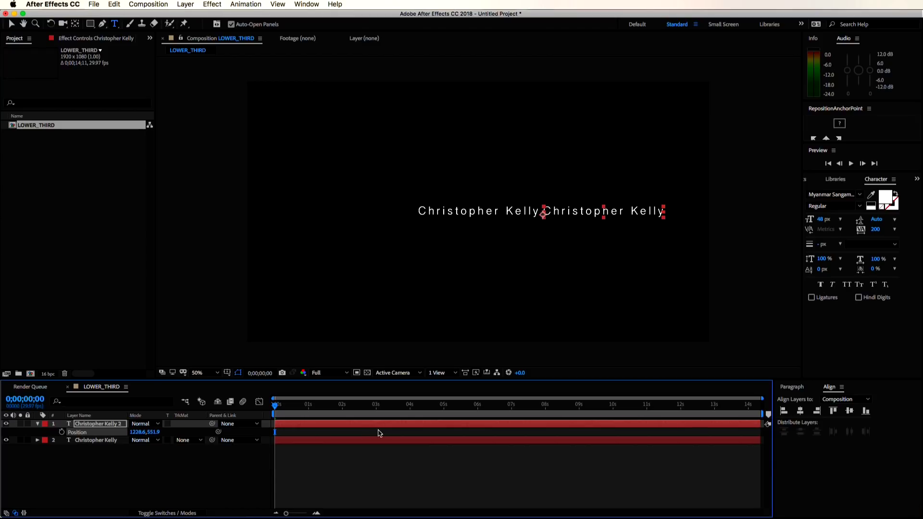
{"action": "double_click", "coordinate": [91, 425]}
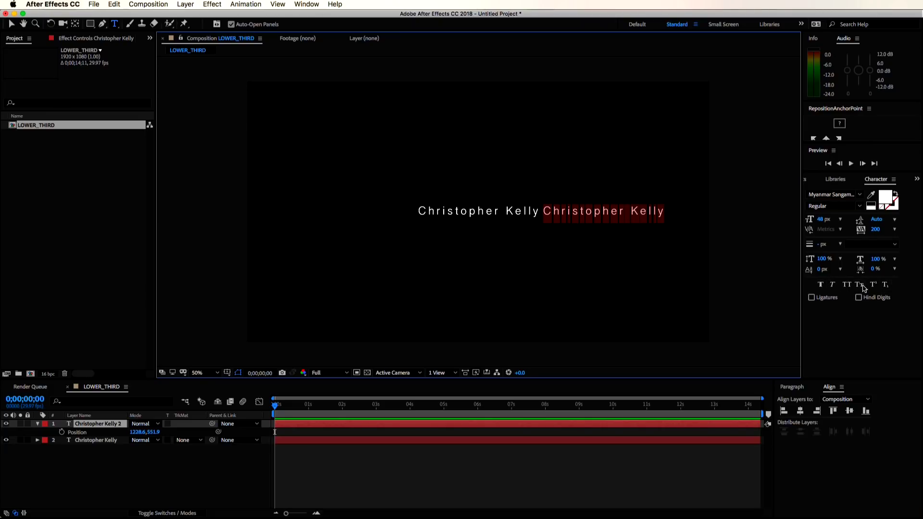
- Change the duplicate's text to 'After Effects Teacher' in All Caps
{"action": "left_click", "coordinate": [847, 285]}
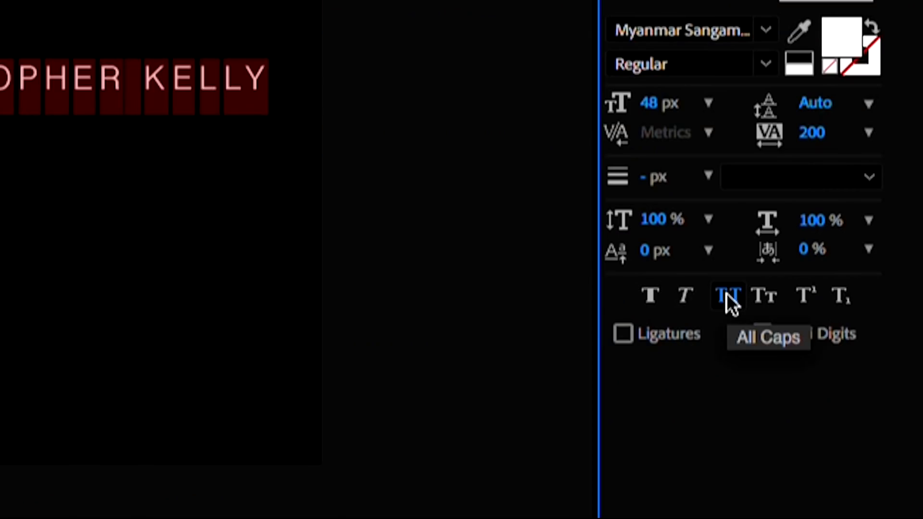
{"action": "left_click", "coordinate": [727, 294]}
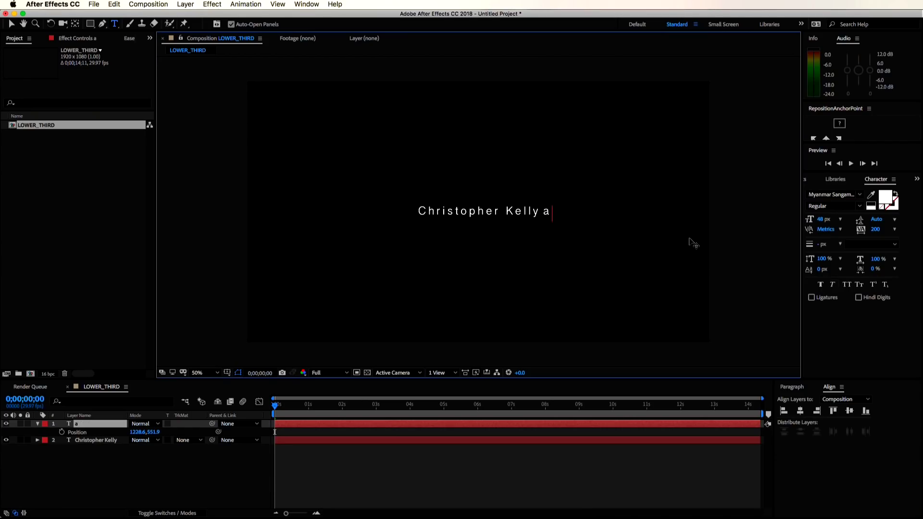
{"action": "key", "text": "BackSpace"}
{"action": "type", "text": "After Effec"}
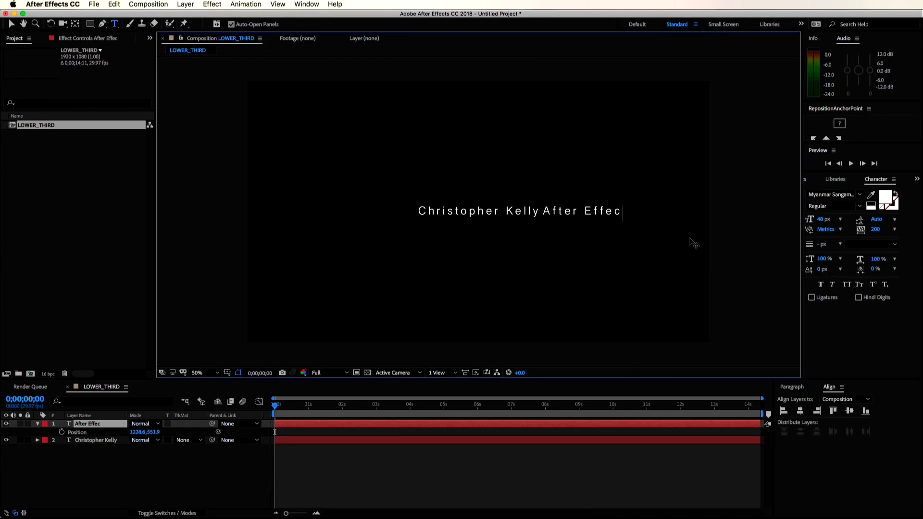
{"action": "type", "text": "ts Teacher"}
{"action": "key", "text": "KP_Enter"}
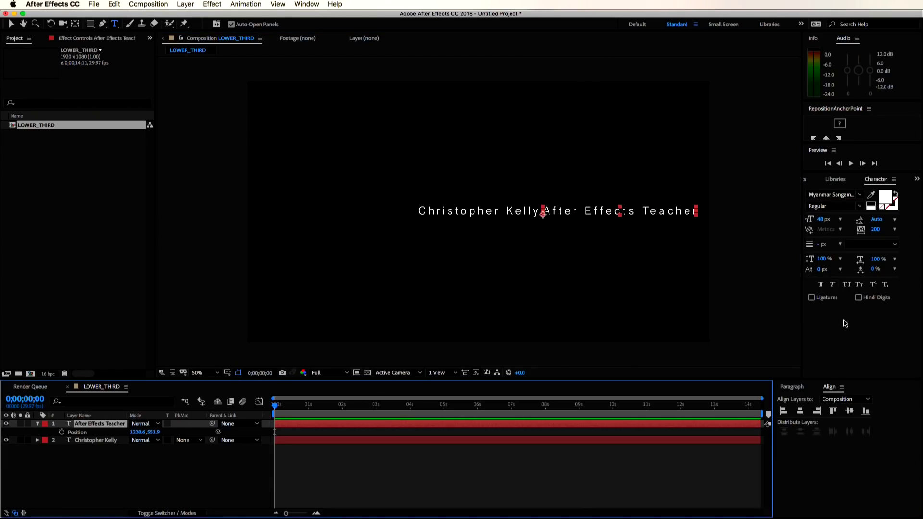
{"action": "left_click", "coordinate": [847, 285]}
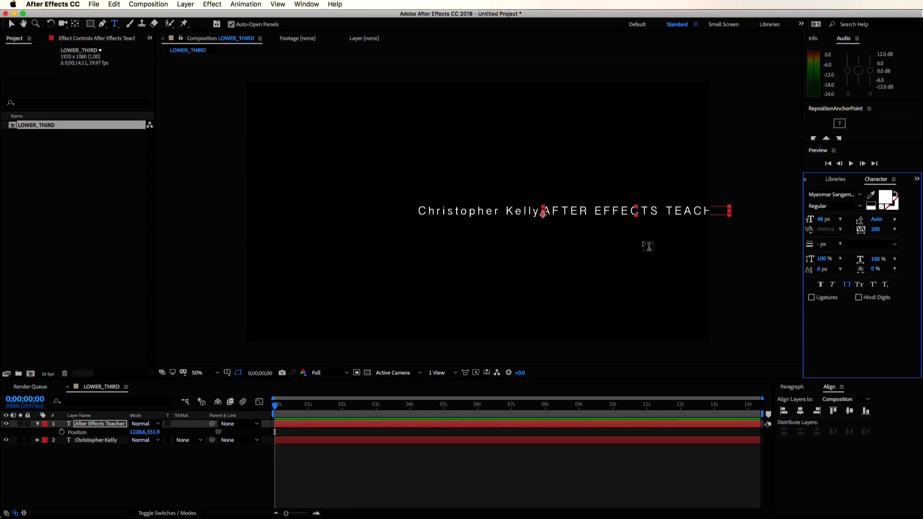
- Shrink the title to 29 px and set its font style to Bold
{"action": "left_click_drag", "start_coordinate": [822, 220], "coordinate": [809, 219]}
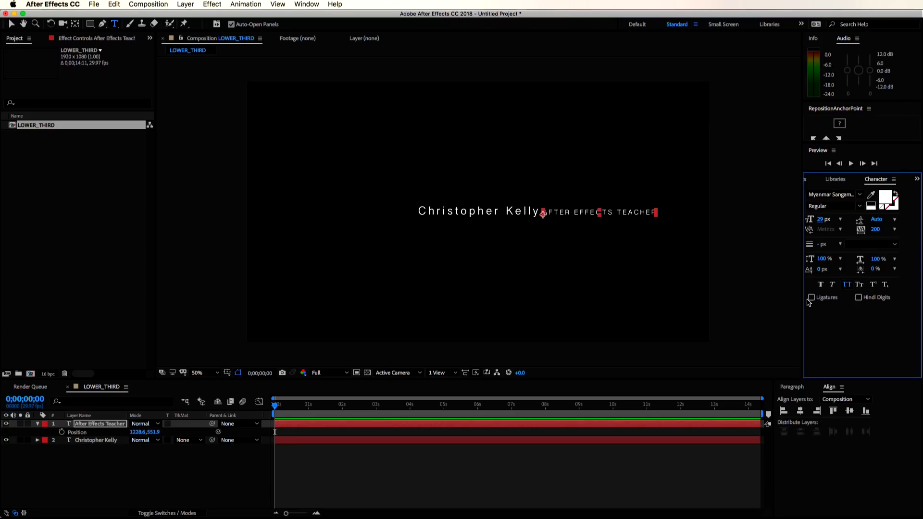
{"action": "double_click", "coordinate": [100, 425]}
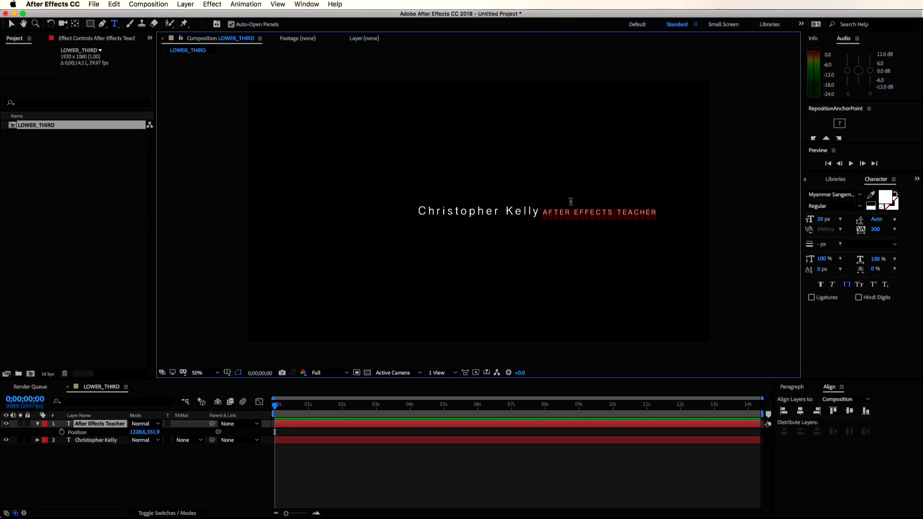
{"action": "left_click", "coordinate": [860, 198]}
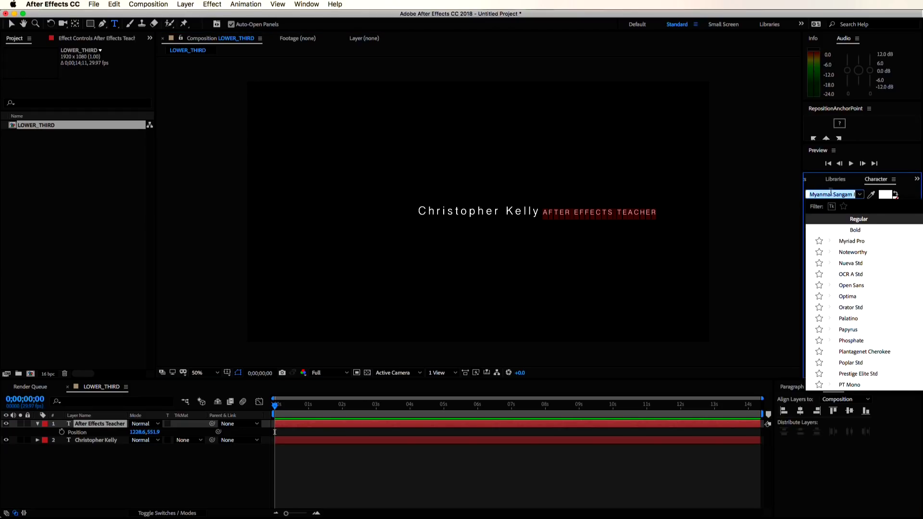
{"action": "left_click", "coordinate": [836, 194]}
{"action": "key", "text": "super+a"}
{"action": "left_click", "coordinate": [856, 231]}
{"action": "left_click", "coordinate": [860, 208]}
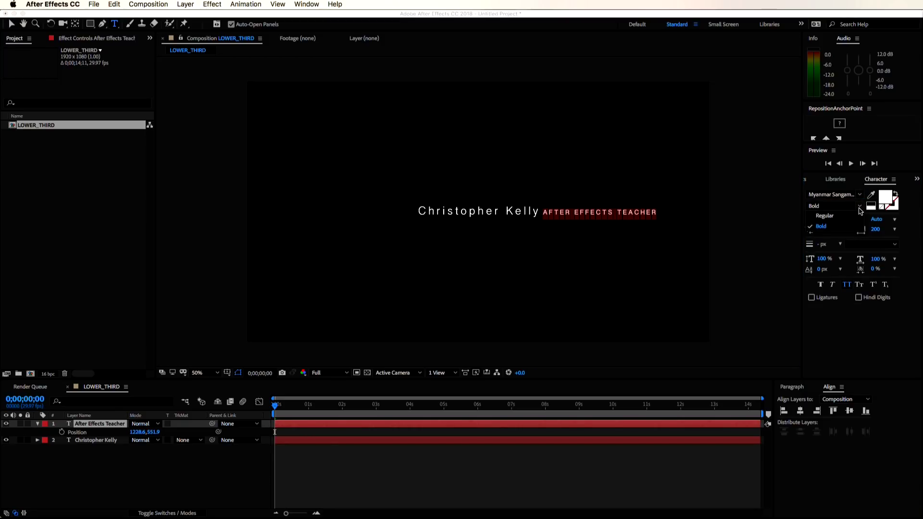
{"action": "left_click", "coordinate": [849, 226]}
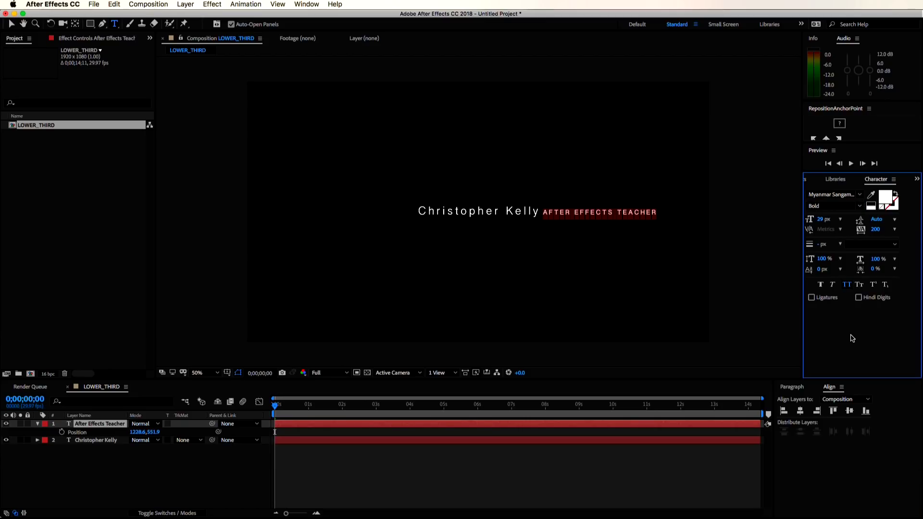
{"action": "key", "text": "super+alt+0"}
{"action": "left_click", "coordinate": [115, 390]}
{"action": "left_click", "coordinate": [147, 471]}
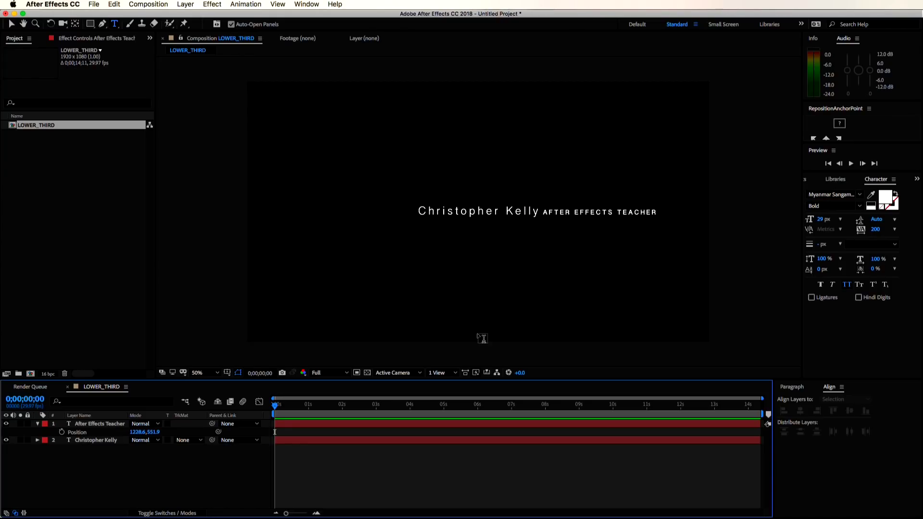
{"action": "scroll", "coordinate": [79, 375], "scroll_direction": "right", "scroll_amount": 2}
{"action": "double_click", "coordinate": [97, 442]}
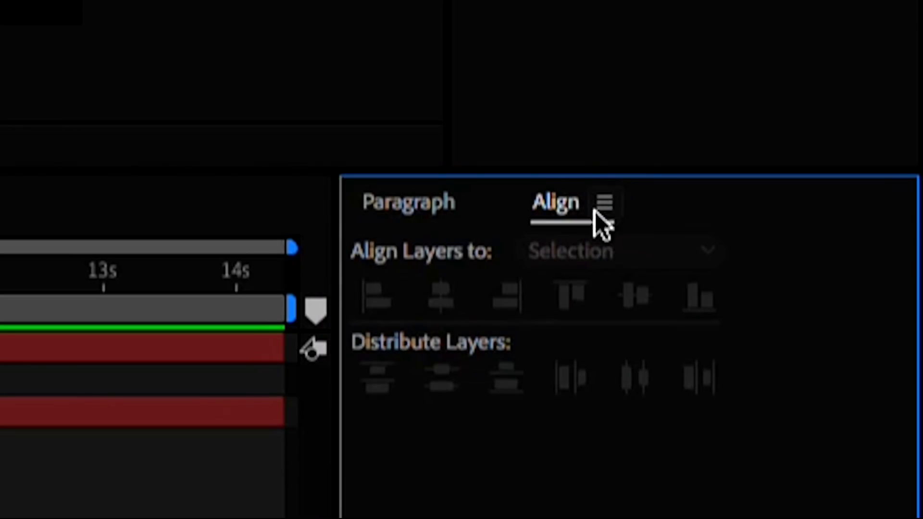
{"action": "left_click", "coordinate": [421, 200]}
{"action": "left_click", "coordinate": [144, 412]}
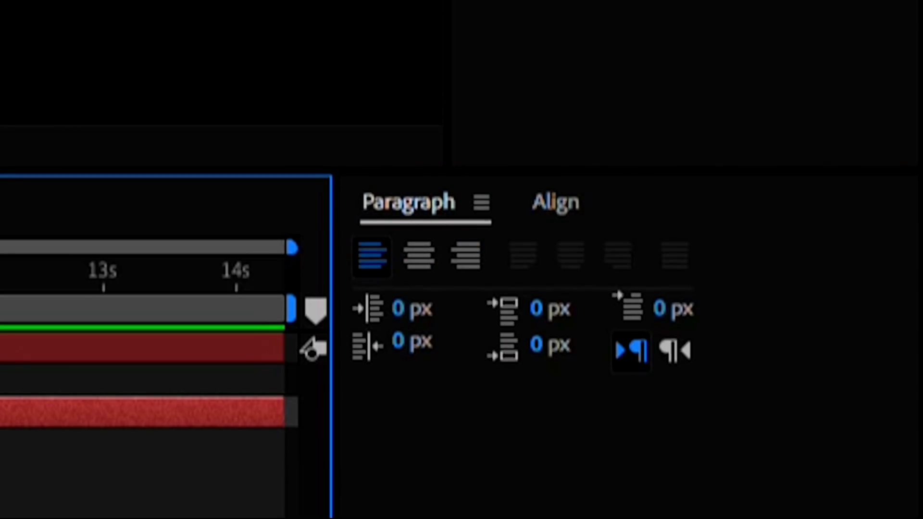
{"action": "key", "text": "super+shift+r"}
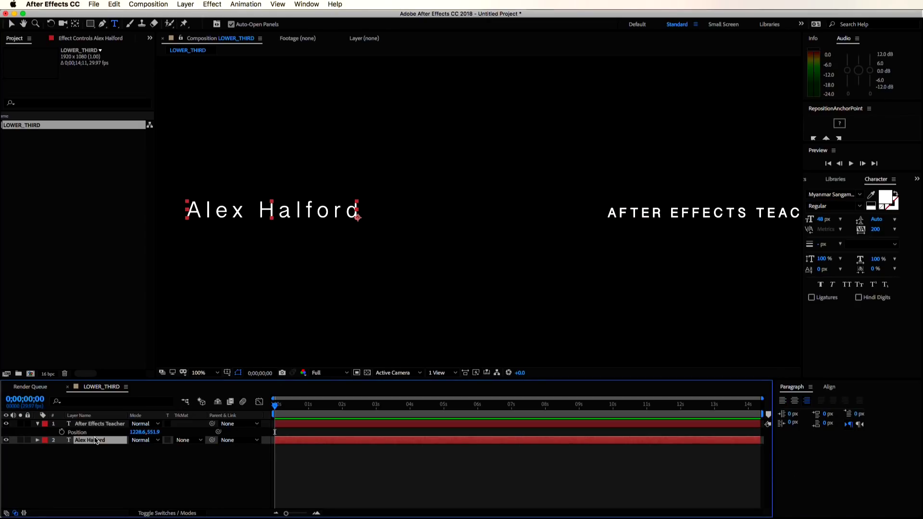
- Centre the name in the composition and place the title beside it at 1158.2, 550.0
{"action": "key", "text": "super+Up"}
{"action": "key", "text": "super+Down"}
{"action": "key", "text": "comma"}
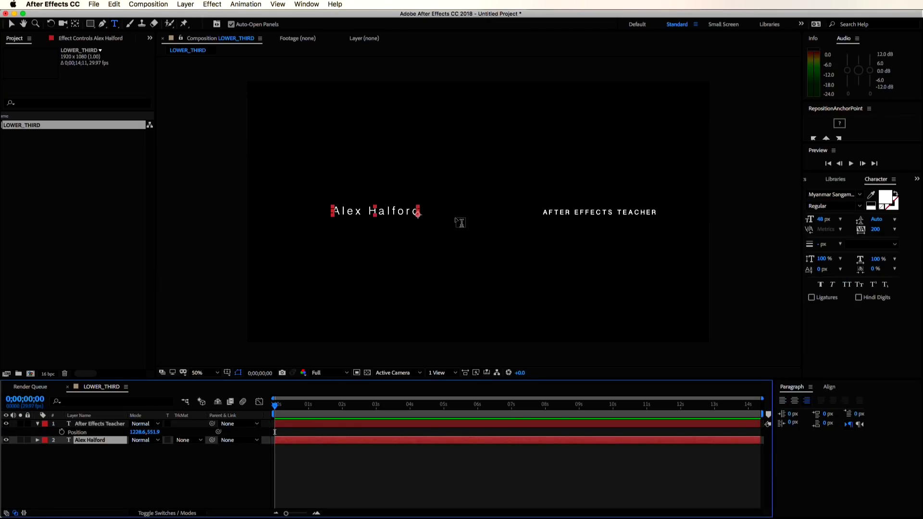
{"action": "left_click", "coordinate": [830, 387]}
{"action": "left_click", "coordinate": [800, 411]}
{"action": "key", "text": "super+Up"}
{"action": "left_click", "coordinate": [264, 415]}
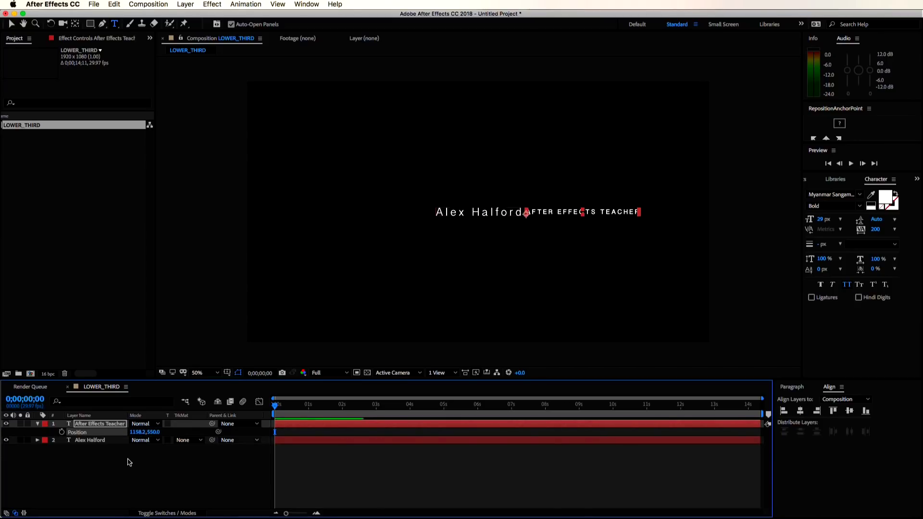
{"action": "double_click", "coordinate": [85, 440]}
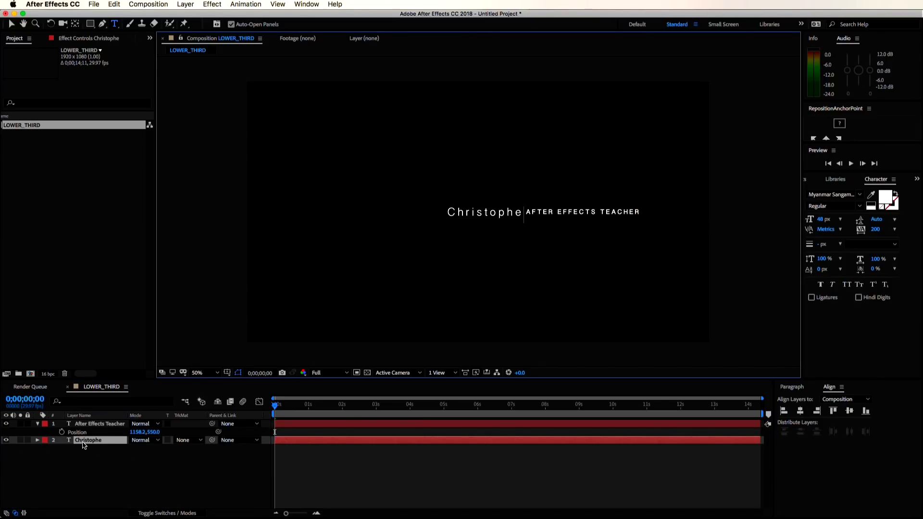
{"action": "left_click", "coordinate": [126, 472]}
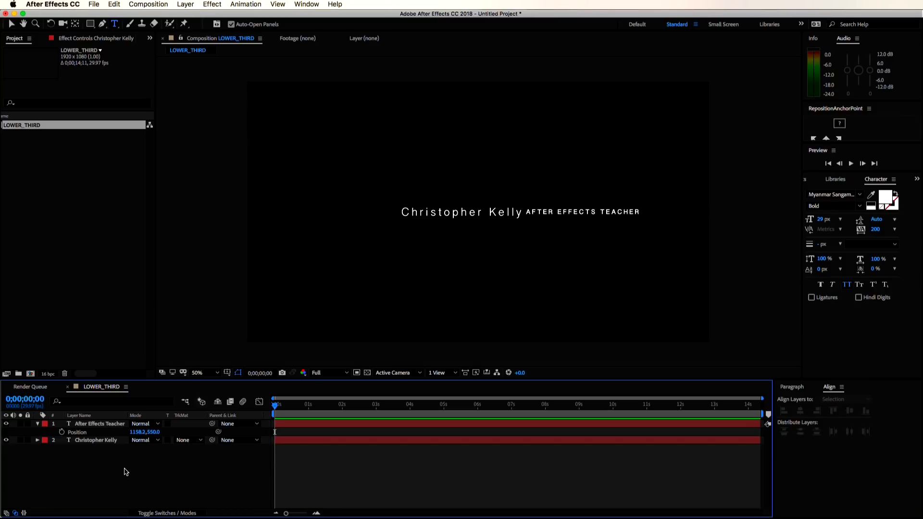
- Nudge the title right to X 1179.2 and move the playhead to 0;00;01;00
{"action": "left_click_drag", "start_coordinate": [137, 432], "coordinate": [149, 431]}
{"action": "left_click", "coordinate": [147, 474]}
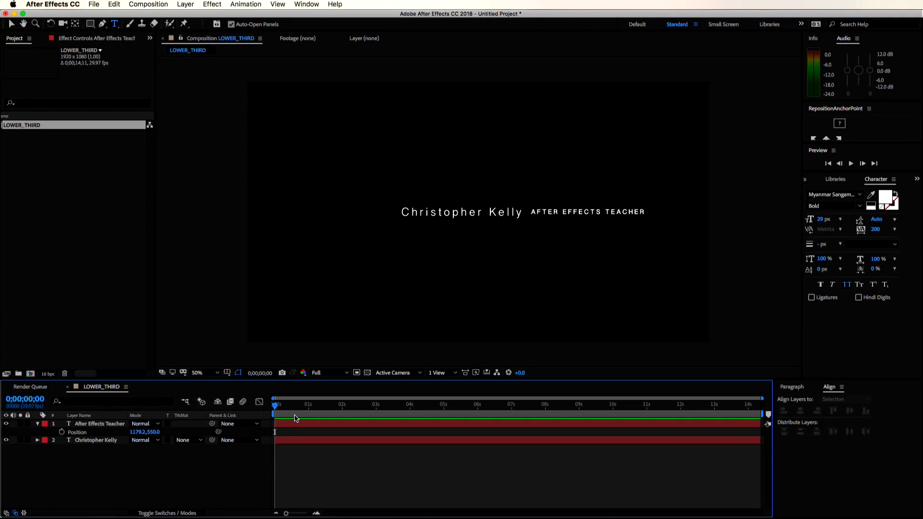
{"action": "left_click_drag", "start_coordinate": [277, 407], "coordinate": [309, 415]}
- Set Position keyframes at one second on both text layers
{"action": "left_click", "coordinate": [99, 424]}
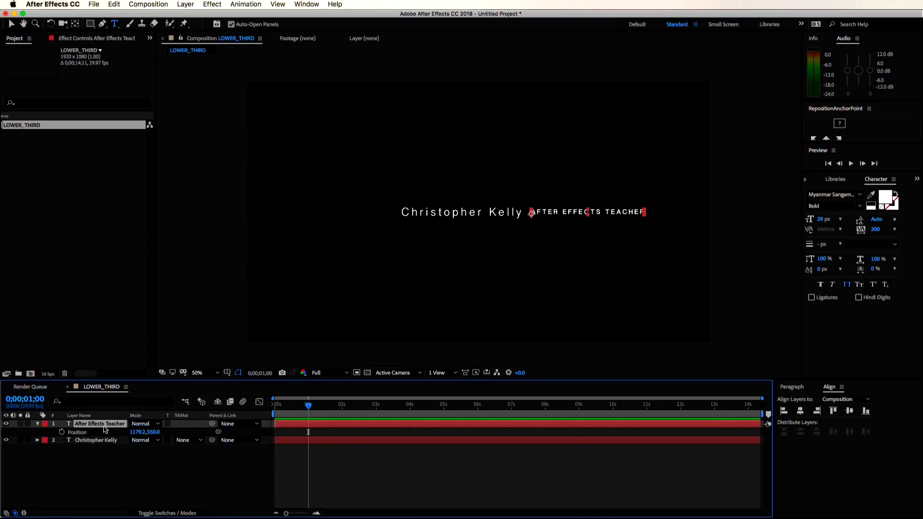
{"action": "key", "text": "p"}
{"action": "key", "text": "p"}
{"action": "left_click", "coordinate": [96, 437]}
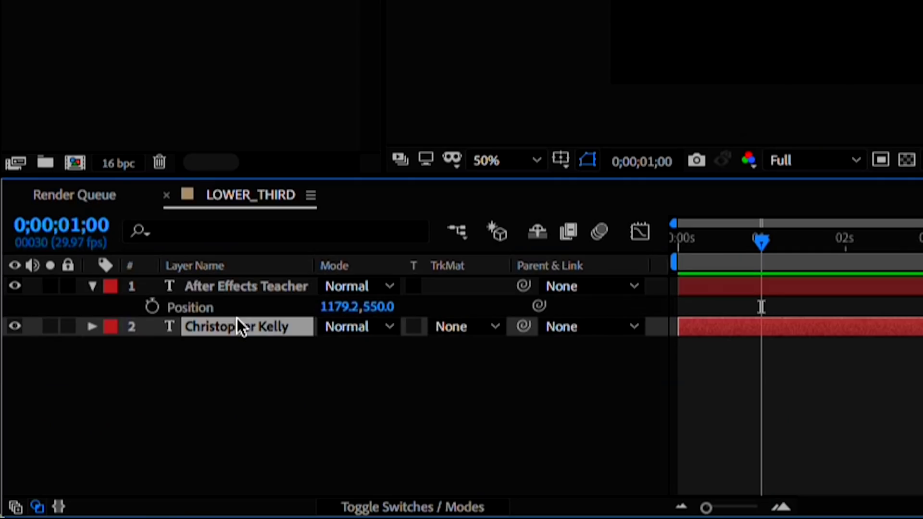
{"action": "key", "text": "p"}
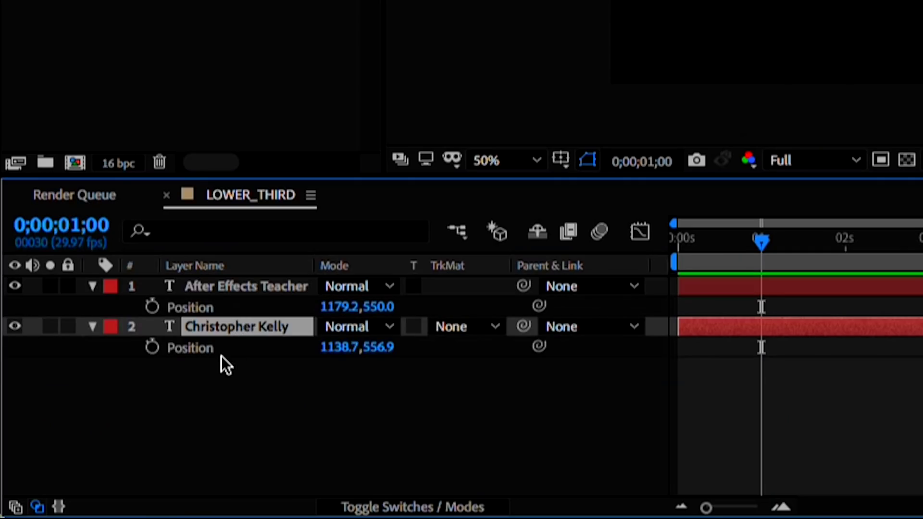
{"action": "left_click", "coordinate": [192, 408]}
{"action": "left_click", "coordinate": [152, 348]}
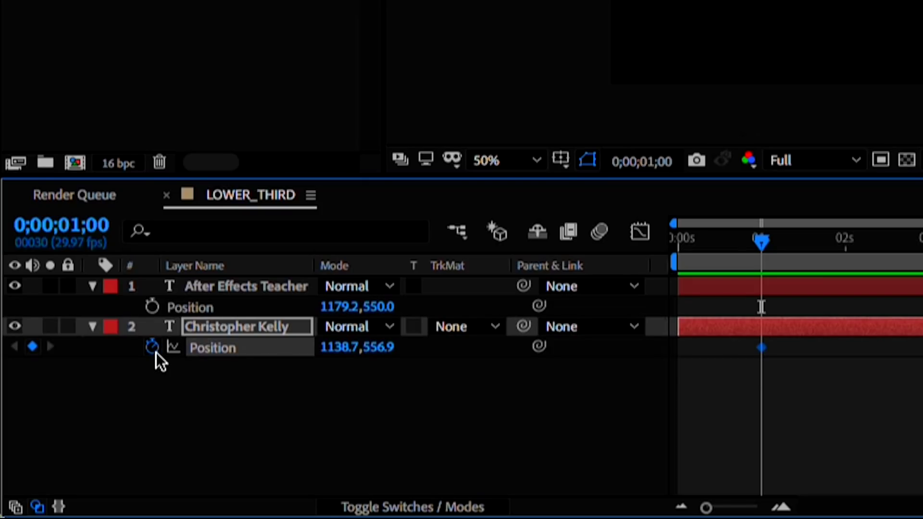
{"action": "left_click", "coordinate": [153, 306]}
{"action": "left_click", "coordinate": [313, 414]}
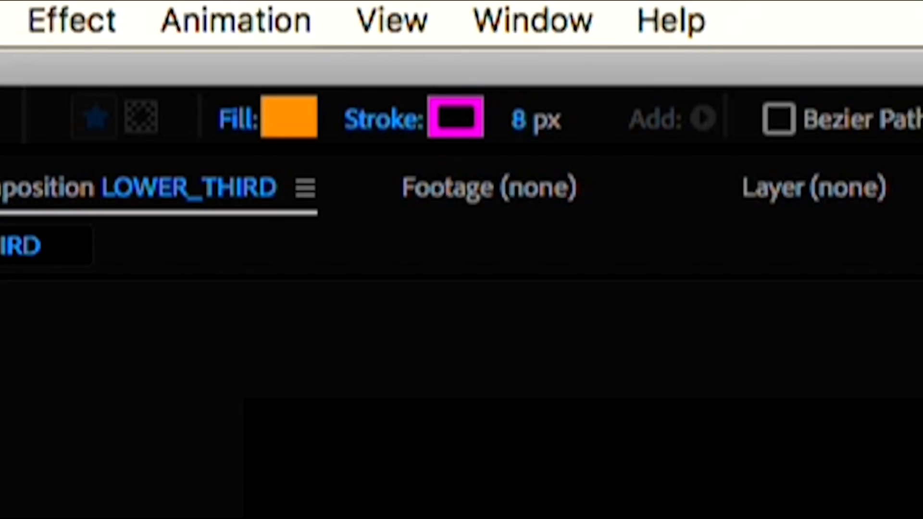
- Set the Rectangle tool to a 0 px stroke and a lower-opacity orange fill
{"action": "left_click_drag", "start_coordinate": [528, 136], "coordinate": [473, 141]}
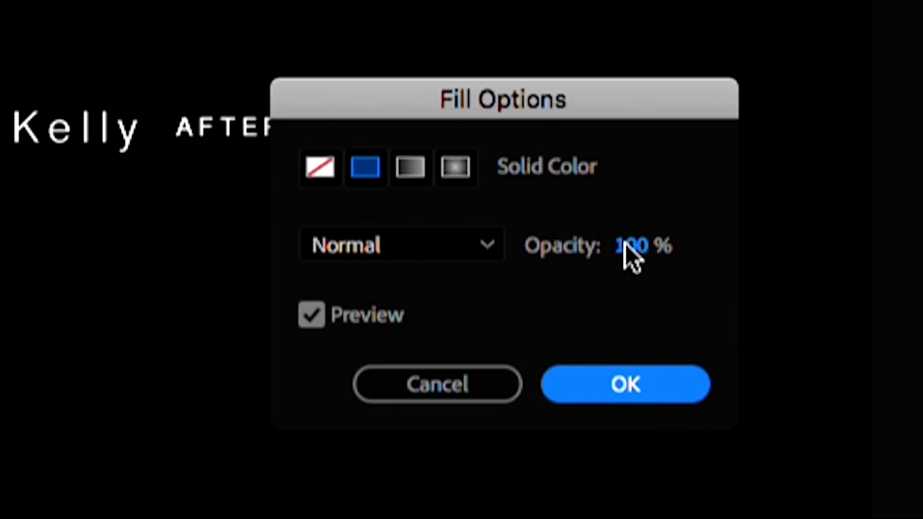
{"action": "left_click", "coordinate": [628, 247]}
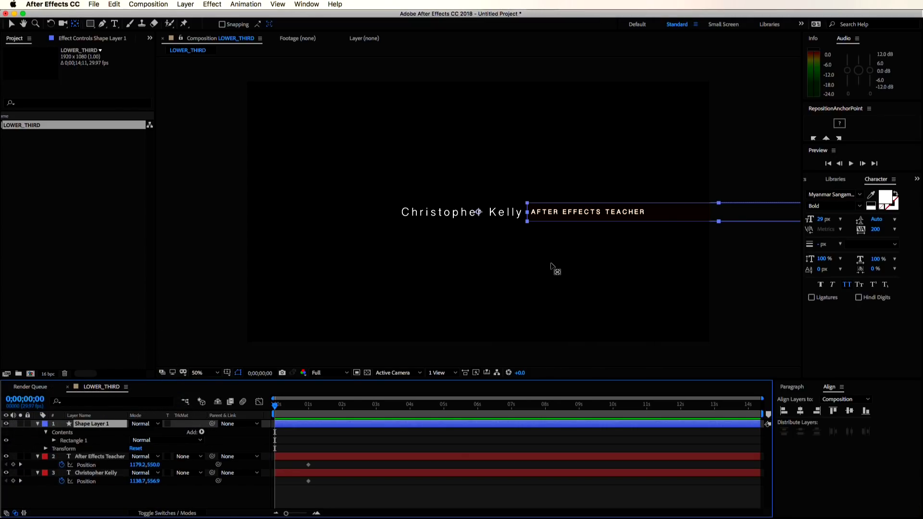
{"action": "scroll", "coordinate": [553, 268], "scroll_direction": "up", "scroll_amount": 6}
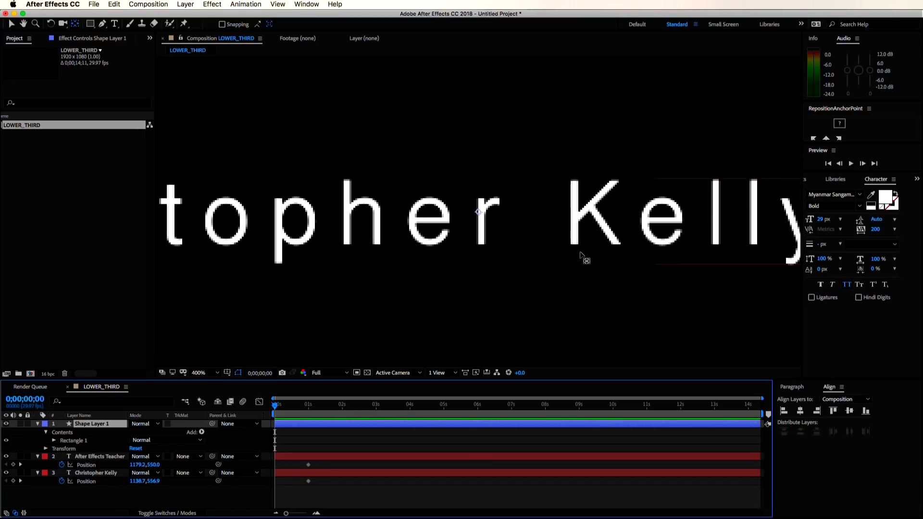
{"action": "scroll", "coordinate": [579, 254], "scroll_direction": "down", "scroll_amount": 2}
- Check at 1600% that the rectangle's left edge meets the end of Kelly, then fit the view
{"action": "left_click", "coordinate": [669, 217]}
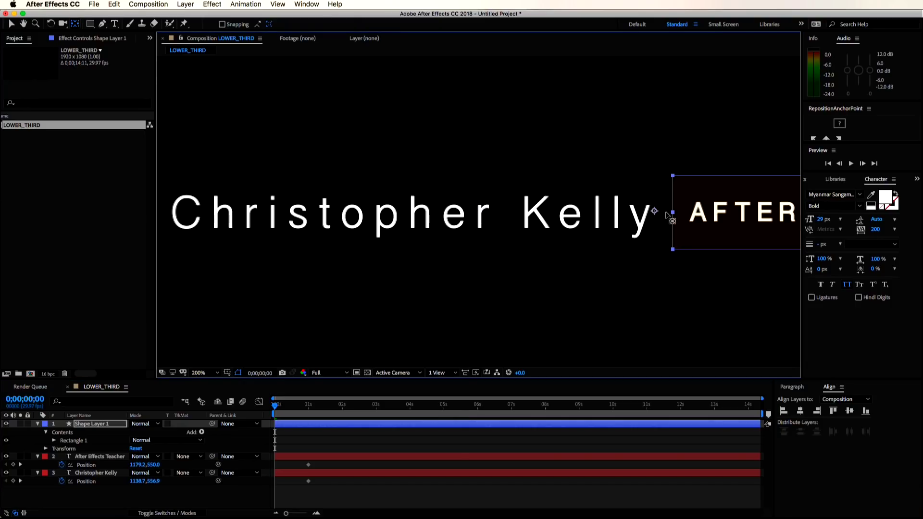
{"action": "left_click_drag", "start_coordinate": [666, 222], "coordinate": [552, 226]}
{"action": "key", "text": "period"}
{"action": "left_click_drag", "start_coordinate": [644, 284], "coordinate": [435, 140]}
{"action": "key", "text": "period"}
{"action": "key", "text": "period"}
{"action": "left_click_drag", "start_coordinate": [775, 260], "coordinate": [657, 216]}
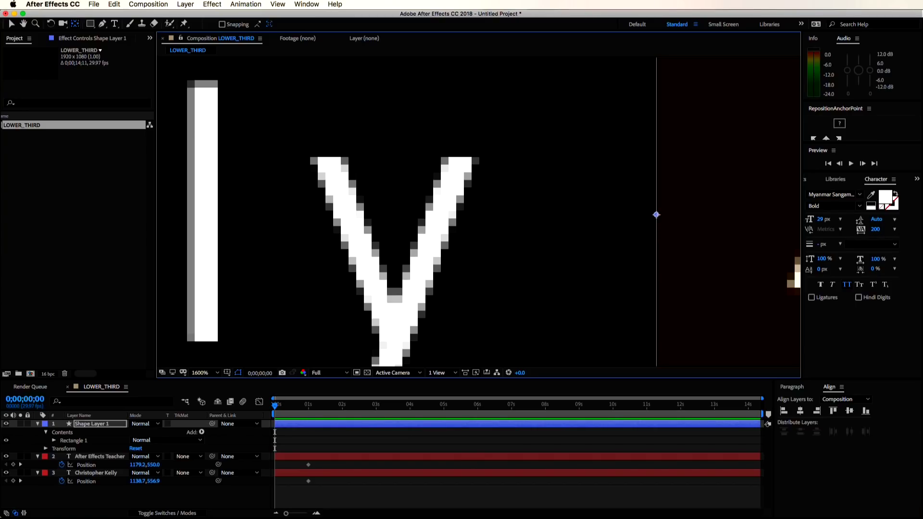
{"action": "key", "text": "v"}
{"action": "left_click", "coordinate": [211, 373]}
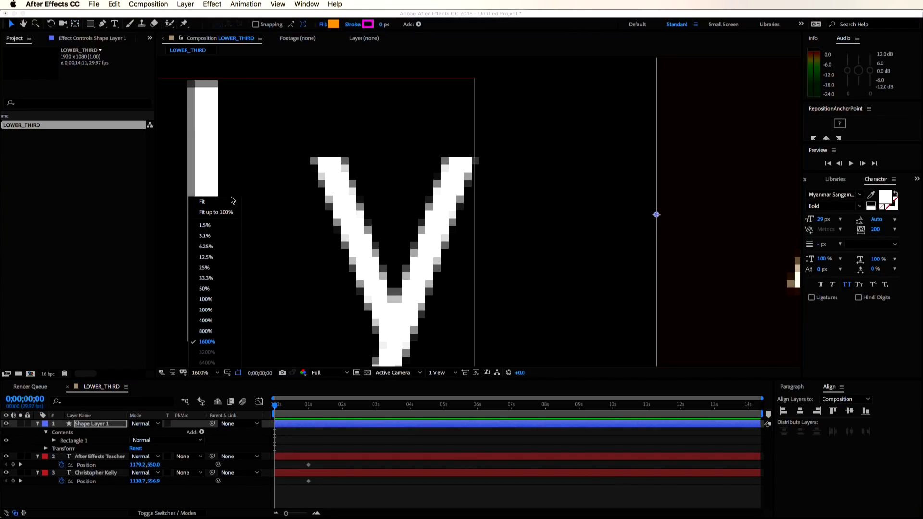
{"action": "left_click", "coordinate": [222, 204]}
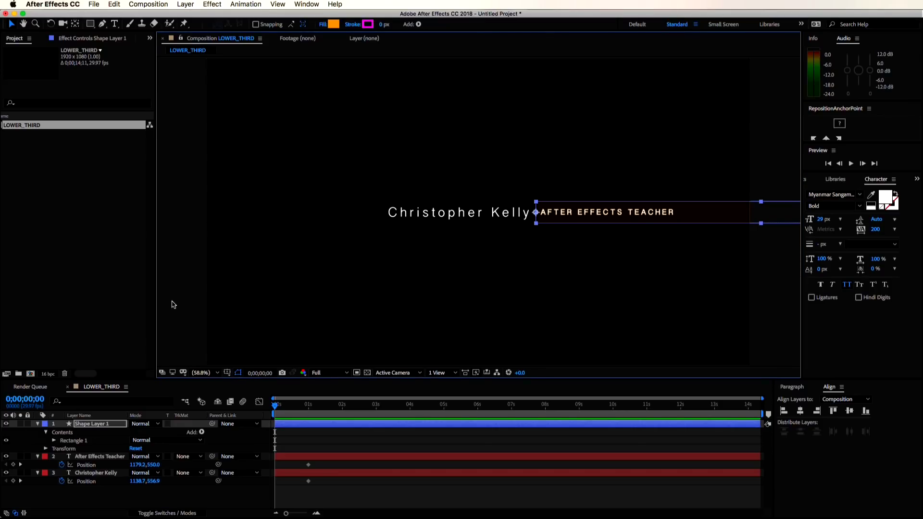
- Duplicate the rectangle, rotate the copy 180°, and move it below the title layer
{"action": "key", "text": "super+d"}
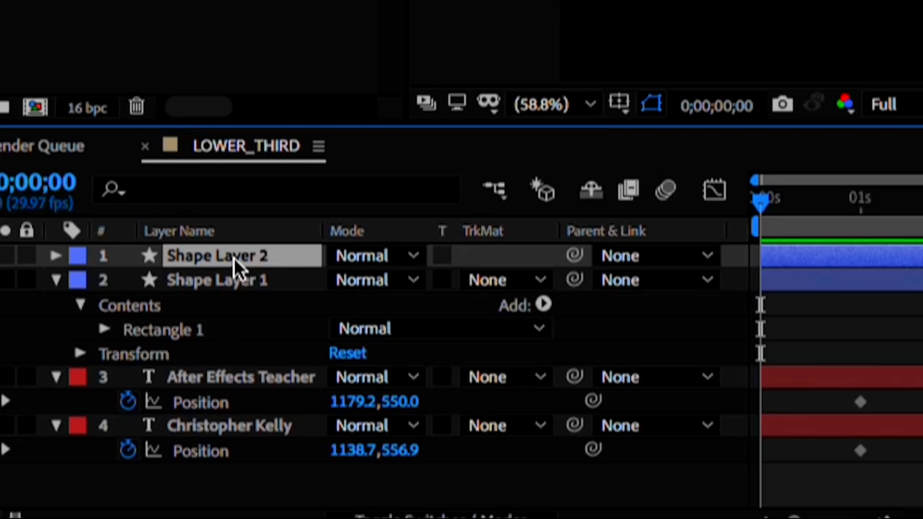
{"action": "key", "text": "r"}
{"action": "left_click", "coordinate": [382, 285]}
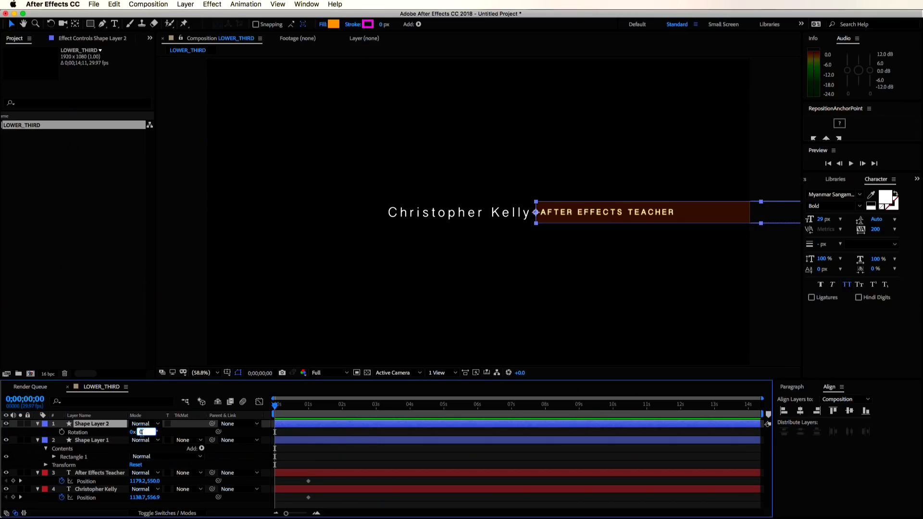
{"action": "type", "text": "180"}
{"action": "key", "text": "Return"}
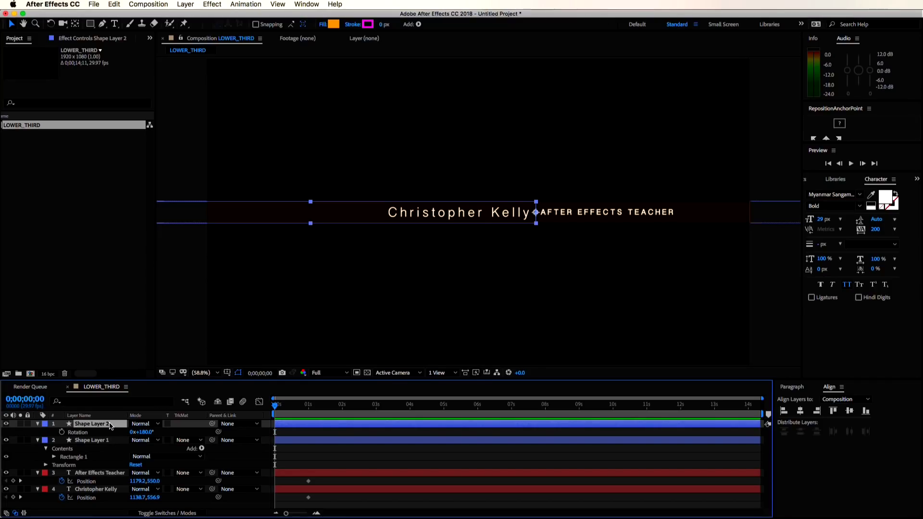
{"action": "left_click_drag", "start_coordinate": [92, 423], "coordinate": [104, 480]}
- Rename the shapes NAME_ELEMENT_SHAPE_LAYER and TITLE_ELEMENT_SHAPE_LAYER
{"action": "key", "text": "Return"}
{"action": "type", "text": "NAME_ELEMENT_SHAPE_LAYER"}
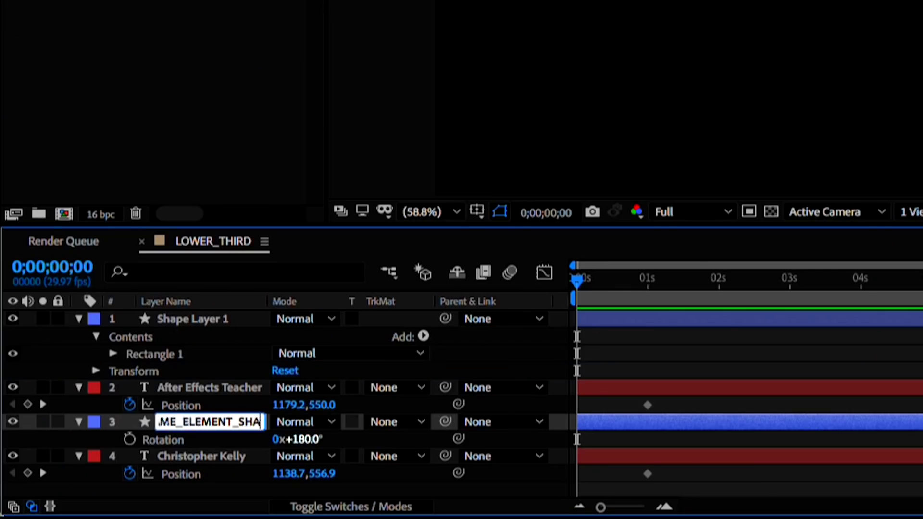
{"action": "key", "text": "Return"}
{"action": "left_click", "coordinate": [92, 424]}
{"action": "key", "text": "Return"}
{"action": "type", "text": "TITLE_ELEMENT_SHAPE_LAYER"}
{"action": "key", "text": "Return"}
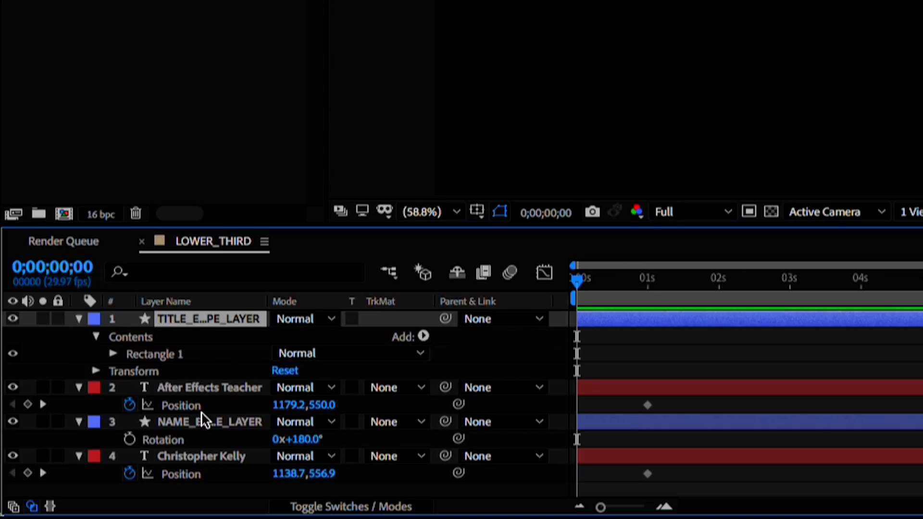
- Label the title pair Purple and the name pair Sandstone, then collapse the layers
{"action": "left_click", "coordinate": [202, 388], "text": "ctrl"}
{"action": "left_click", "coordinate": [94, 388]}
{"action": "left_click", "coordinate": [130, 377]}
{"action": "left_click", "coordinate": [202, 456], "text": "ctrl"}
{"action": "left_click", "coordinate": [94, 457]}
{"action": "left_click", "coordinate": [144, 474]}
{"action": "left_click", "coordinate": [79, 421]}
{"action": "left_click", "coordinate": [78, 439]}
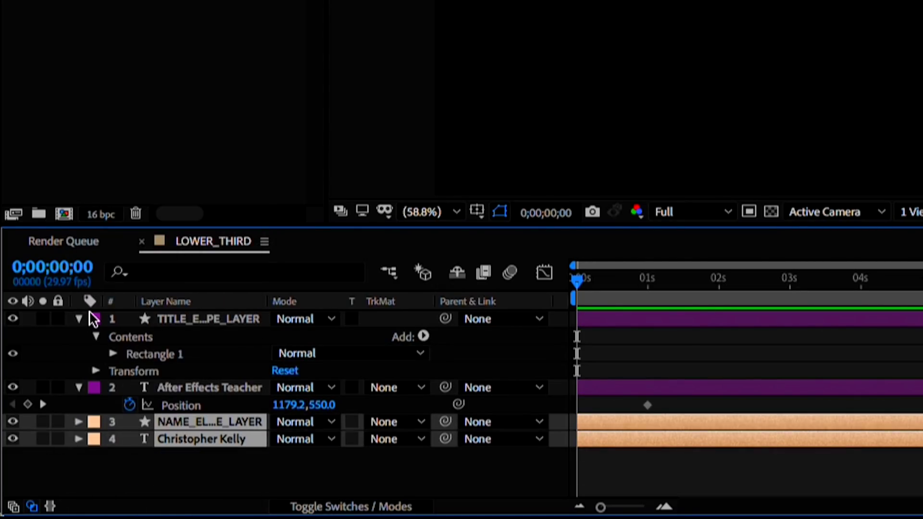
{"action": "left_click", "coordinate": [78, 319]}
{"action": "left_click", "coordinate": [78, 336]}
{"action": "left_click", "coordinate": [135, 422]}
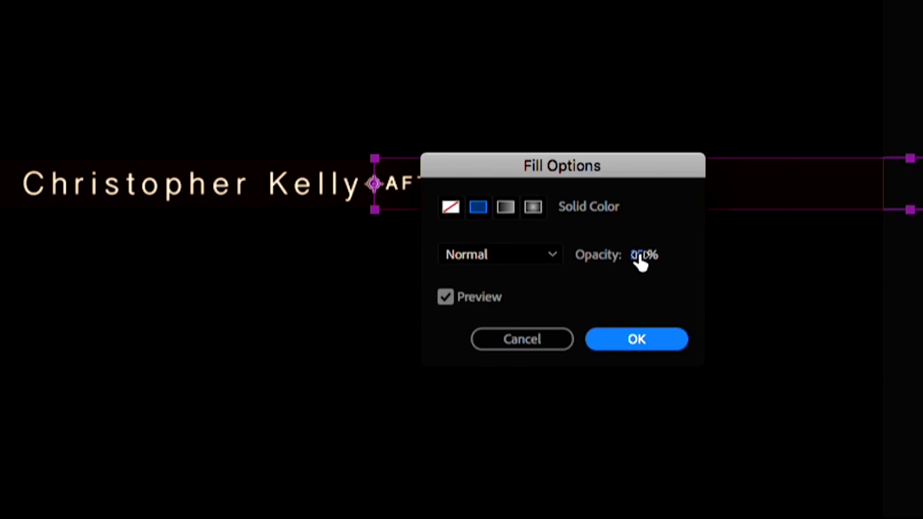
- Set the orange rectangle fills to 100% opacity
{"action": "type", "text": "100"}
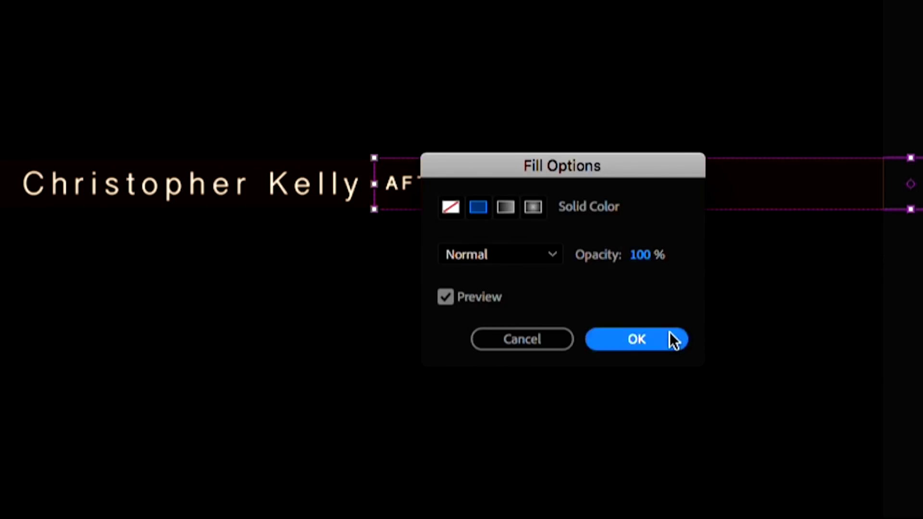
{"action": "left_click", "coordinate": [673, 340]}
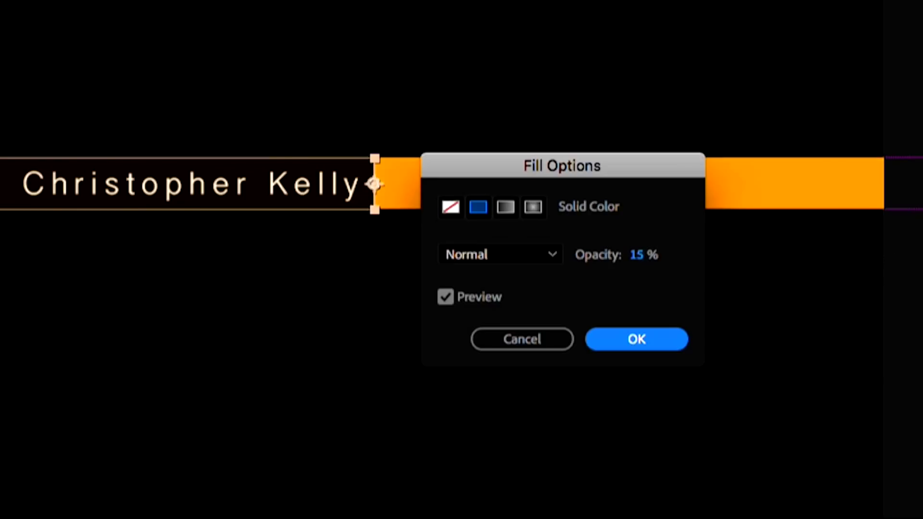
{"action": "type", "text": "100"}
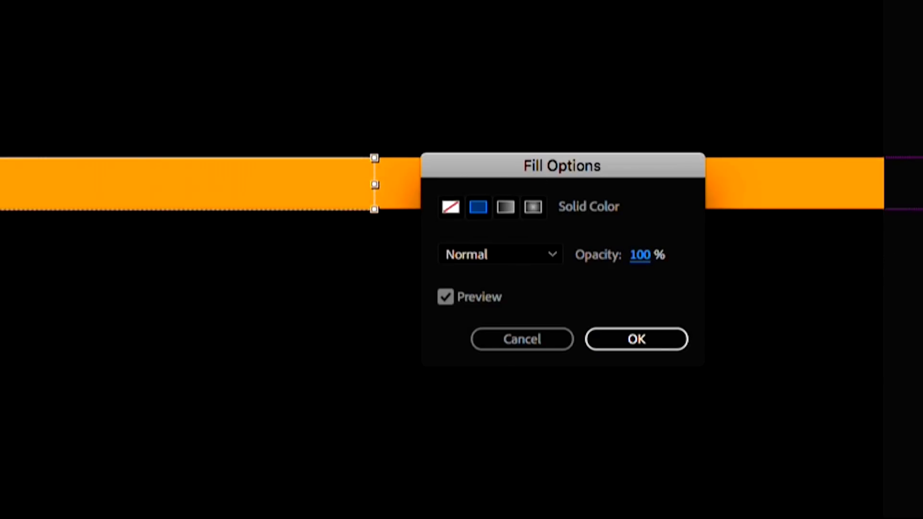
{"action": "left_click", "coordinate": [637, 340]}
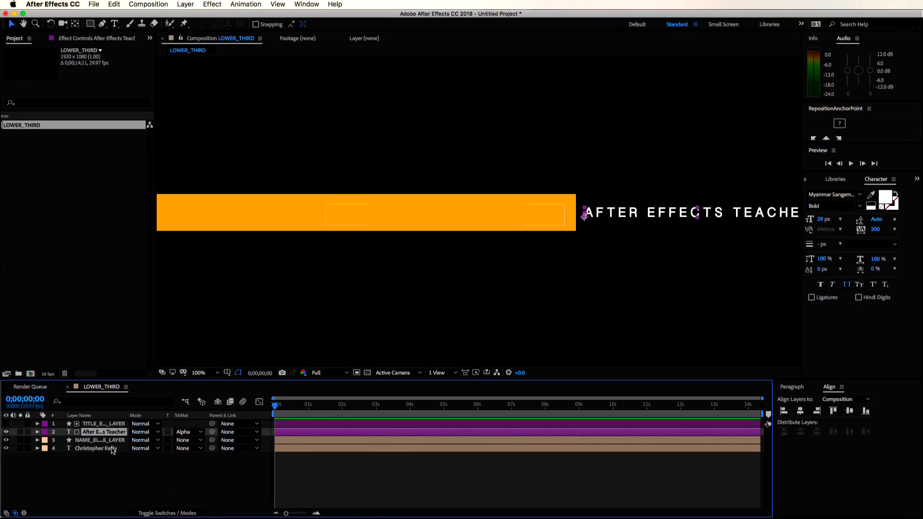
{"action": "left_click", "coordinate": [111, 450]}
{"action": "left_click", "coordinate": [188, 448]}
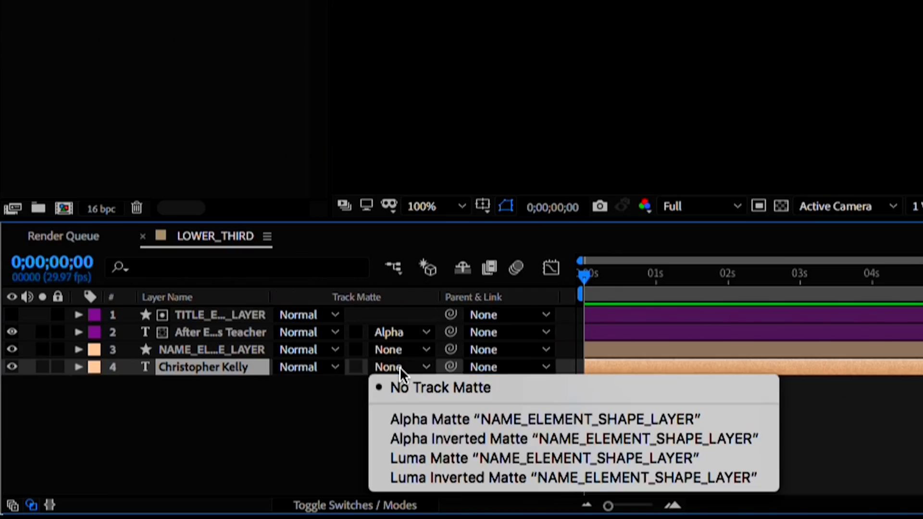
{"action": "left_click", "coordinate": [426, 410]}
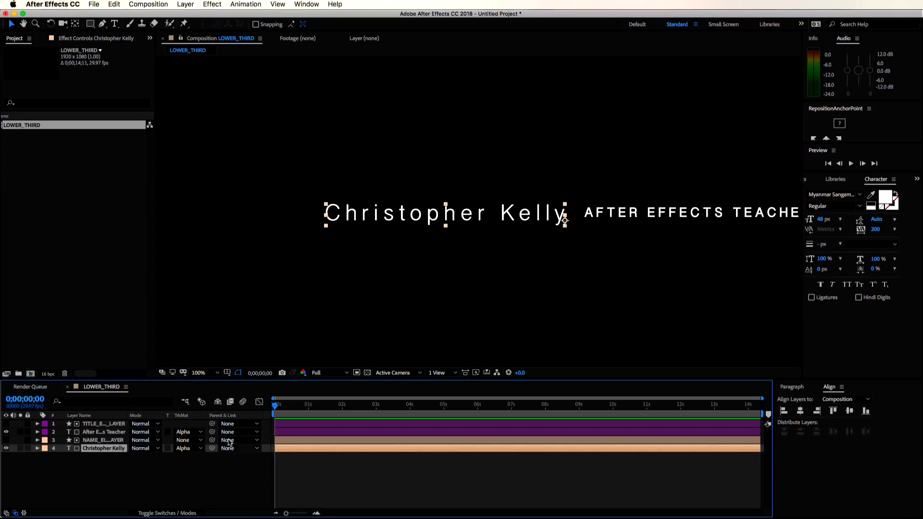
{"action": "left_click", "coordinate": [204, 375]}
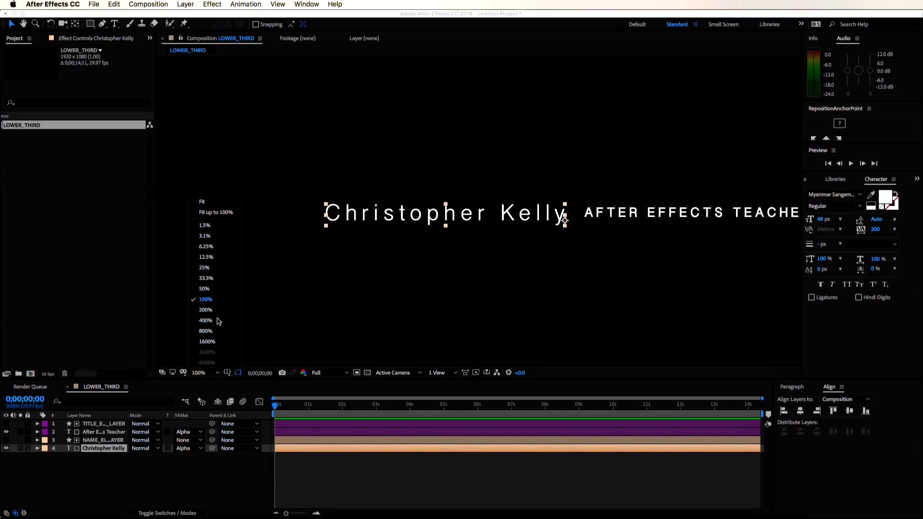
{"action": "left_click", "coordinate": [225, 204]}
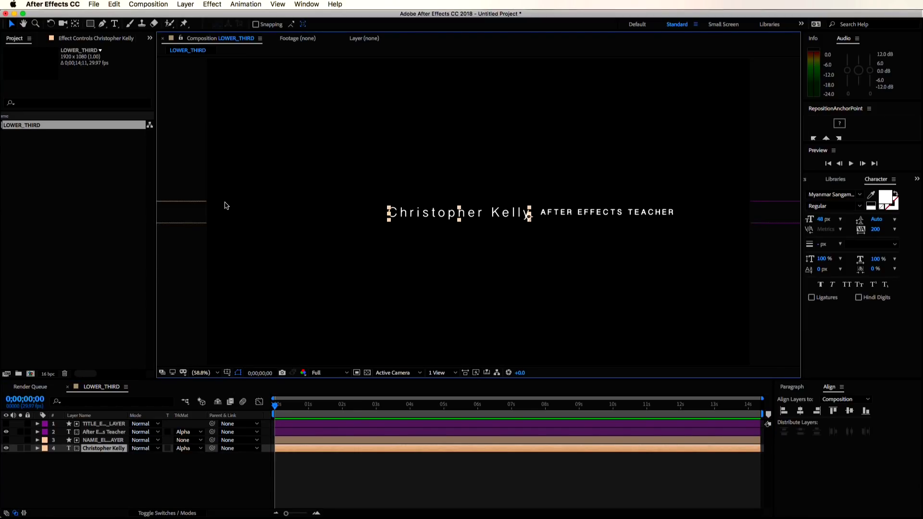
{"action": "left_click", "coordinate": [193, 491]}
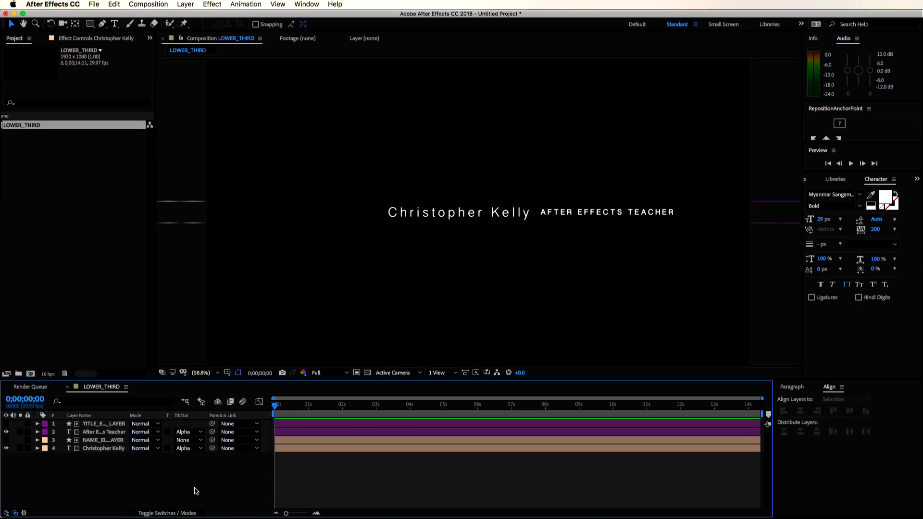
- Offset the name right and the title left to their hidden start positions
{"action": "left_click", "coordinate": [97, 450]}
{"action": "left_click_drag", "start_coordinate": [136, 456], "coordinate": [447, 514]}
{"action": "left_click", "coordinate": [104, 433]}
{"action": "key", "text": "p"}
{"action": "left_click_drag", "start_coordinate": [139, 441], "coordinate": [62, 447]}
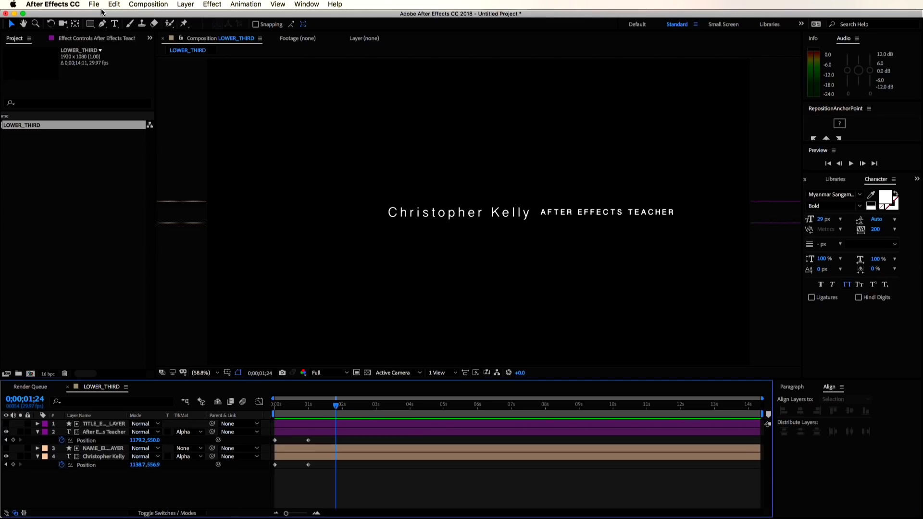
- Run the Ease and wizz.jsx script from File > Scripts
{"action": "left_click", "coordinate": [93, 4]}
{"action": "mouse_move", "coordinate": [129, 255]}
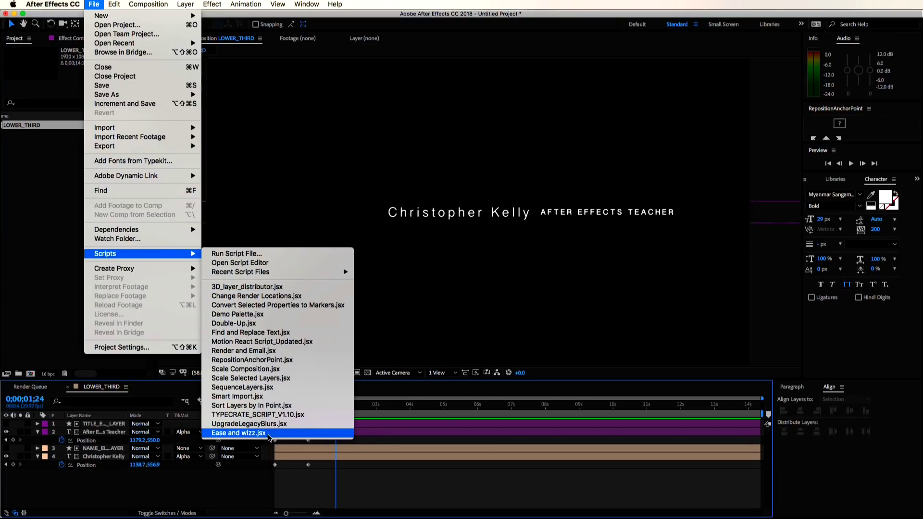
{"action": "left_click", "coordinate": [239, 433]}
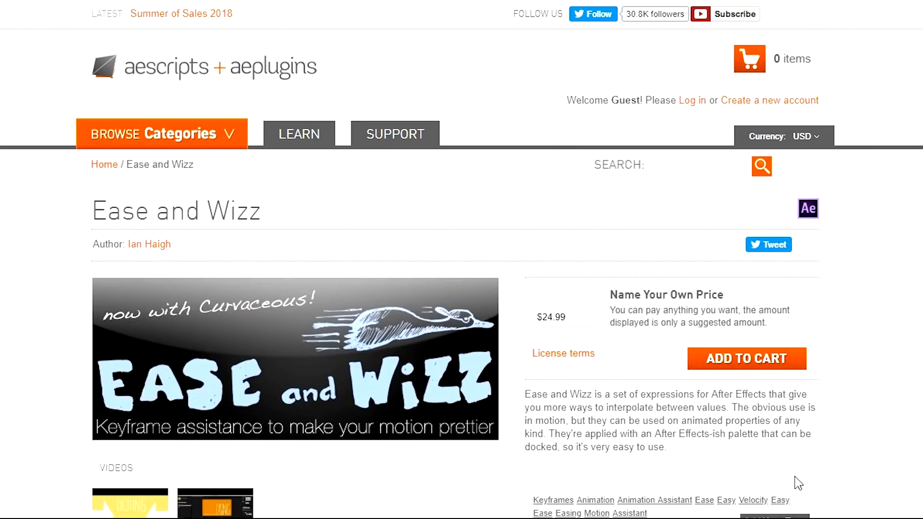
{"action": "scroll", "coordinate": [795, 477], "scroll_direction": "down", "scroll_amount": 2}
{"action": "scroll", "coordinate": [795, 477], "scroll_direction": "down", "scroll_amount": 2}
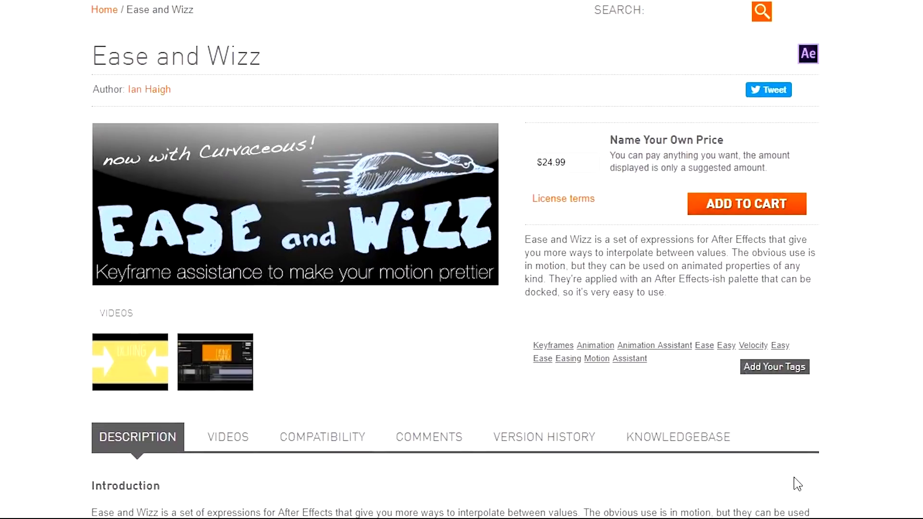
{"action": "scroll", "coordinate": [795, 477], "scroll_direction": "down", "scroll_amount": 6}
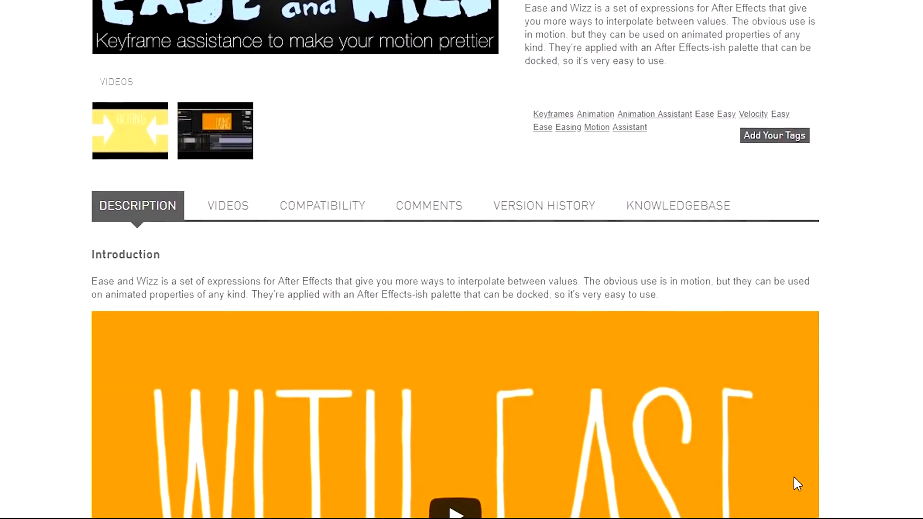
{"action": "scroll", "coordinate": [794, 477], "scroll_direction": "down", "scroll_amount": 4}
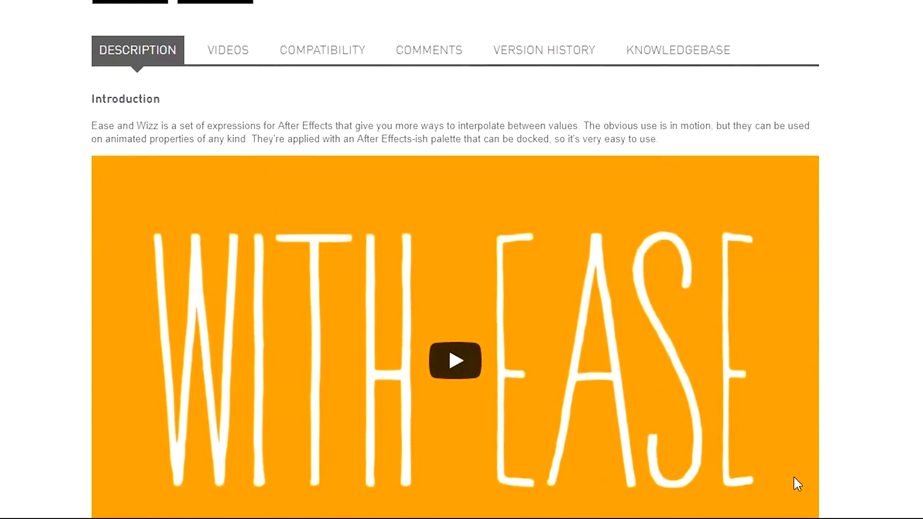
{"action": "scroll", "coordinate": [794, 477], "scroll_direction": "down", "scroll_amount": 6}
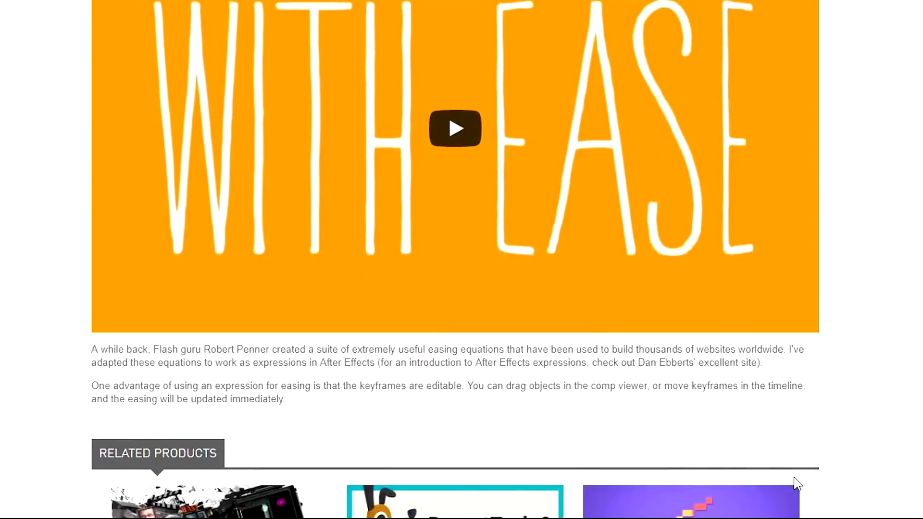
{"action": "scroll", "coordinate": [794, 477], "scroll_direction": "down", "scroll_amount": 4}
{"action": "scroll", "coordinate": [794, 477], "scroll_direction": "up", "scroll_amount": 13}
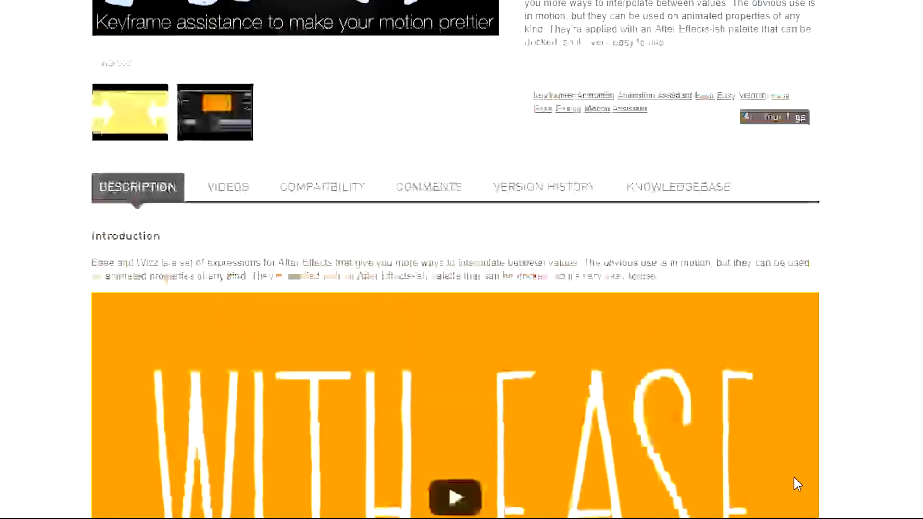
{"action": "scroll", "coordinate": [794, 478], "scroll_direction": "up", "scroll_amount": 5}
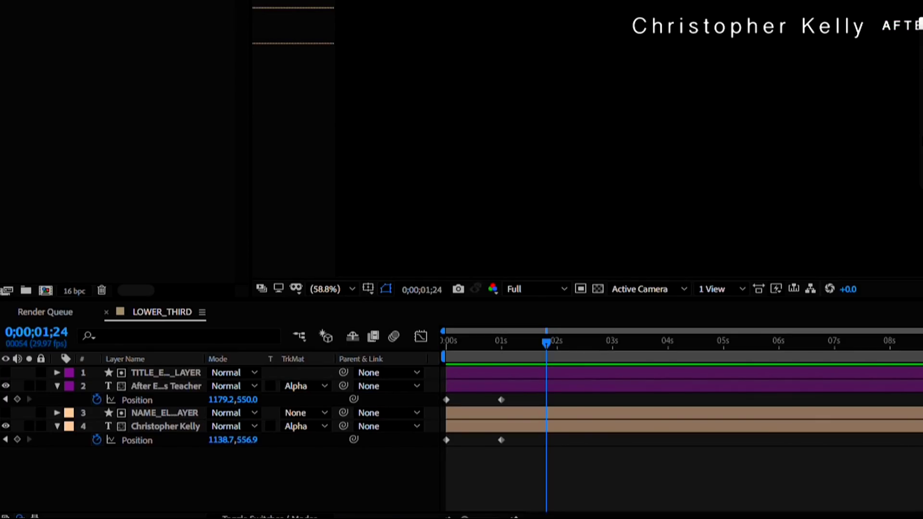
- Select all four Position keyframes and set Ease and Wizz to Quint easing, Out type
{"action": "left_click_drag", "start_coordinate": [526, 70], "coordinate": [449, 71]}
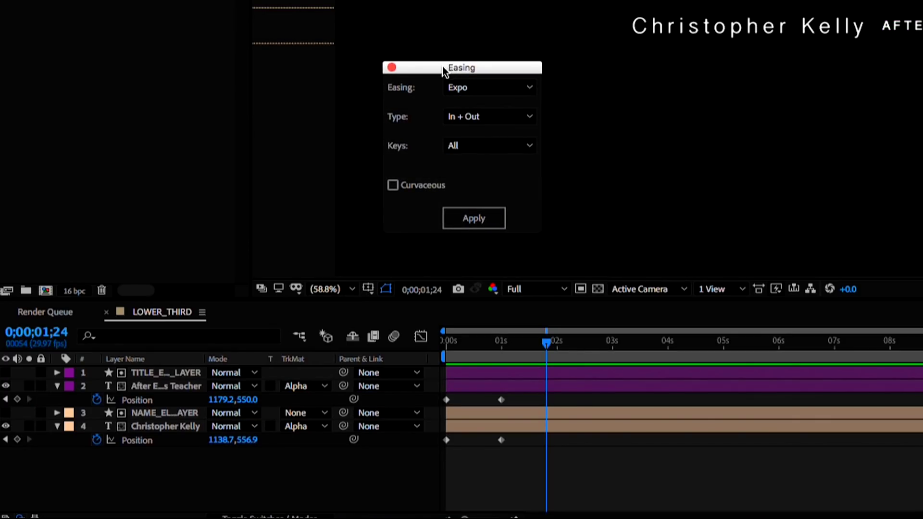
{"action": "left_click_drag", "start_coordinate": [585, 467], "coordinate": [387, 374]}
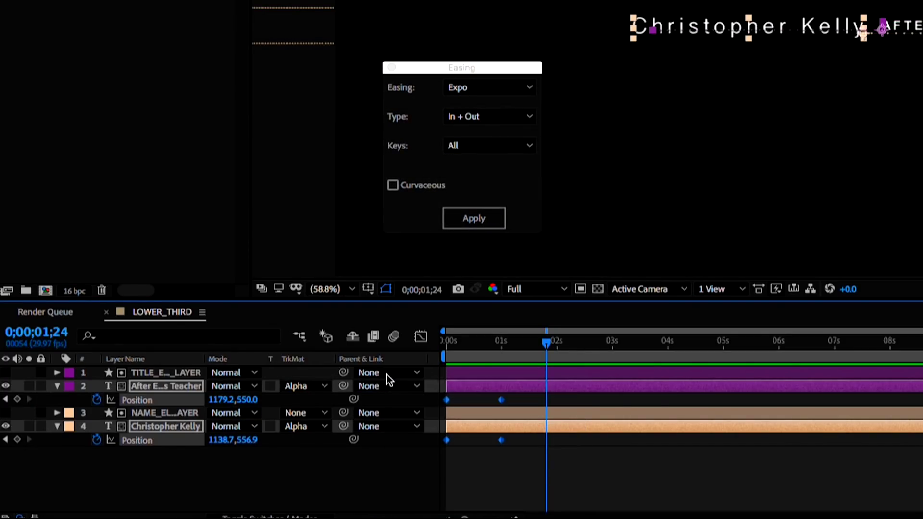
{"action": "left_click", "coordinate": [491, 89]}
{"action": "left_click", "coordinate": [485, 136]}
{"action": "left_click", "coordinate": [486, 117]}
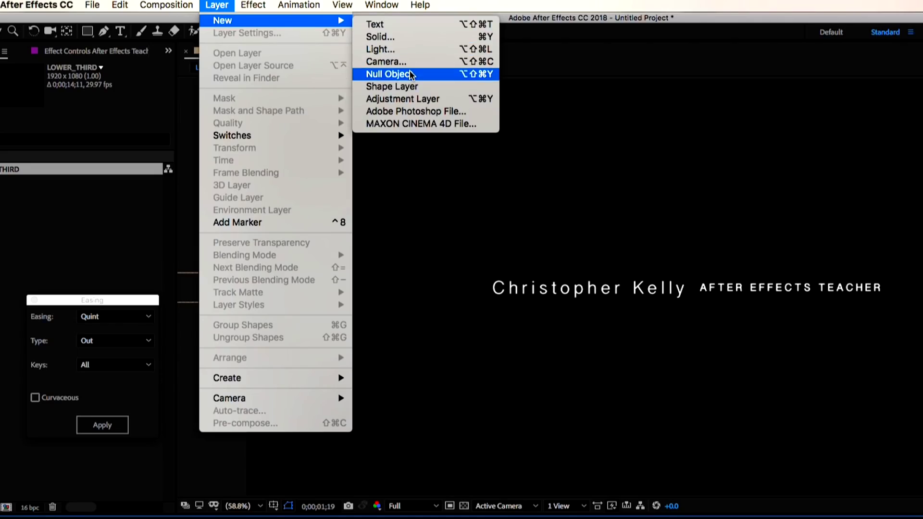
- Add Null 1 and parent the four lower-third layers to it
{"action": "left_click", "coordinate": [414, 75]}
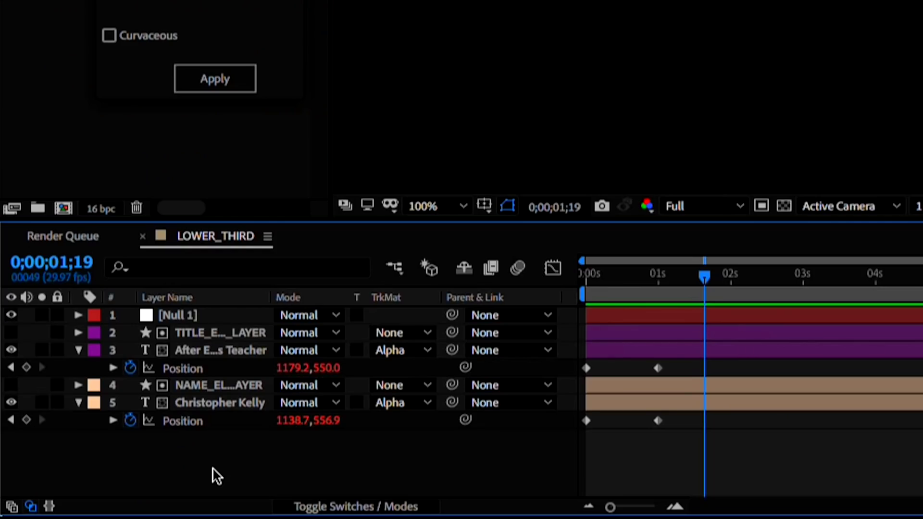
{"action": "left_click_drag", "start_coordinate": [213, 468], "coordinate": [226, 330]}
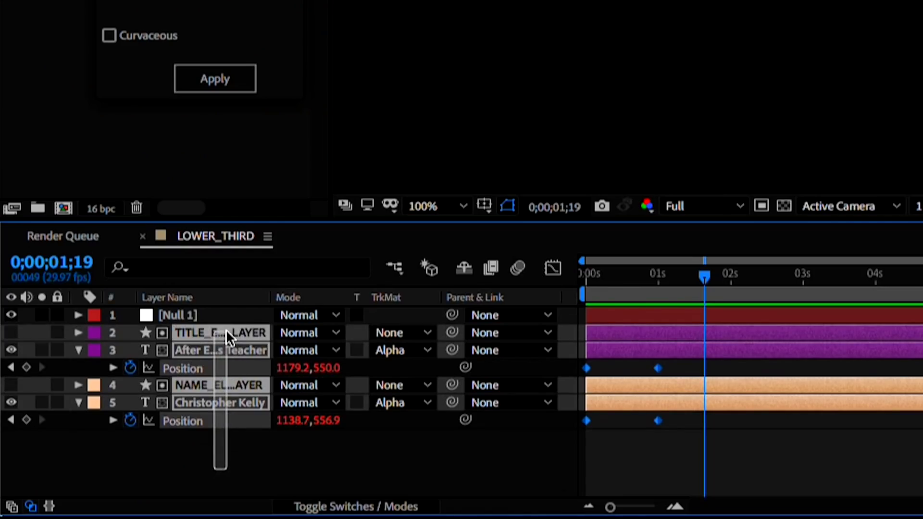
{"action": "left_click_drag", "start_coordinate": [452, 332], "coordinate": [250, 310]}
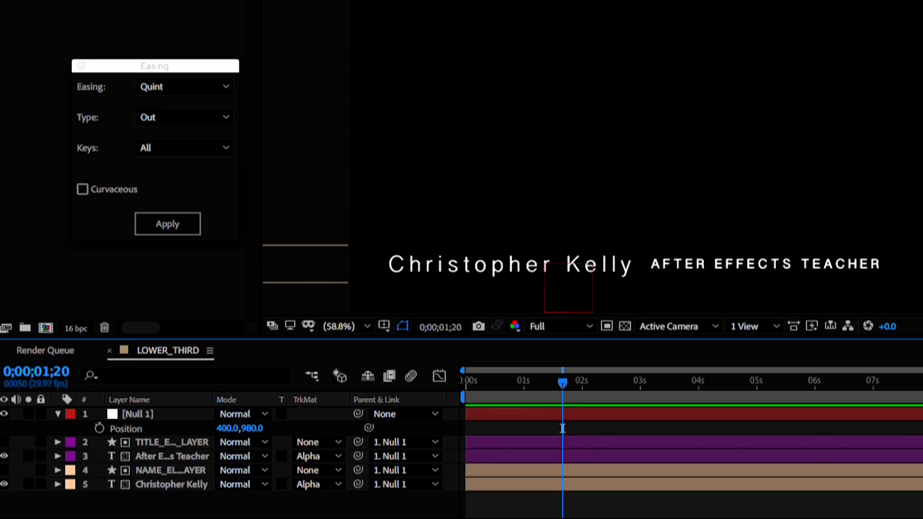
- Slide the four lower-third layers' bars to start at one second
{"action": "left_click", "coordinate": [501, 438]}
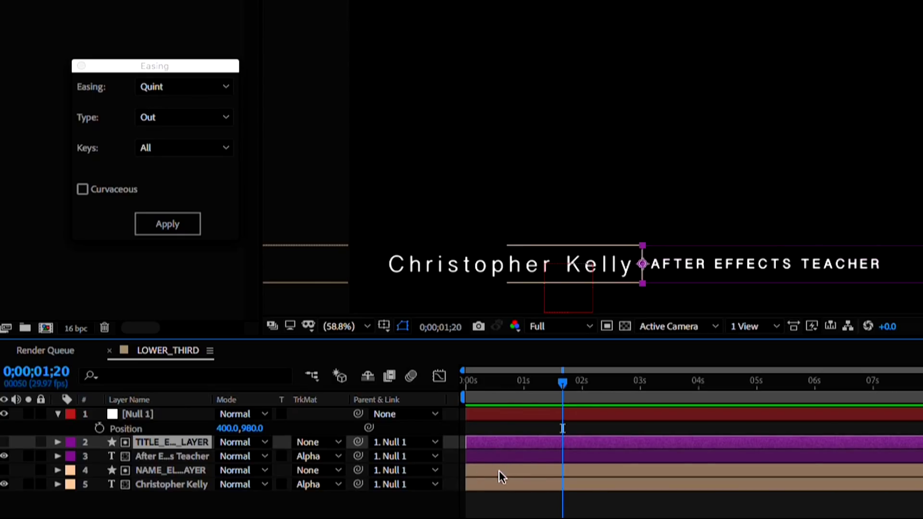
{"action": "left_click", "coordinate": [495, 484], "text": "shift"}
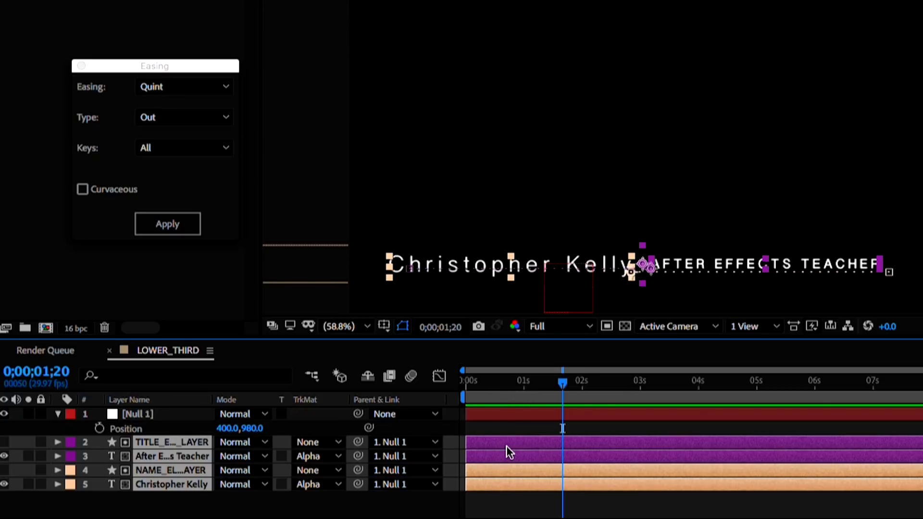
{"action": "left_click_drag", "start_coordinate": [506, 445], "coordinate": [563, 447]}
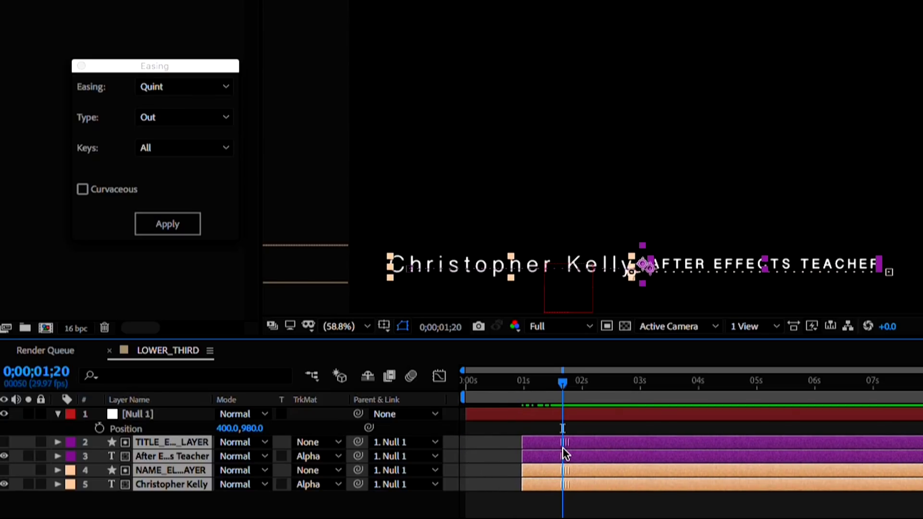
- Pen-draw a vertical divider line between the name and title, with a 5 px orange stroke
{"action": "left_click", "coordinate": [443, 495]}
{"action": "left_click", "coordinate": [102, 24]}
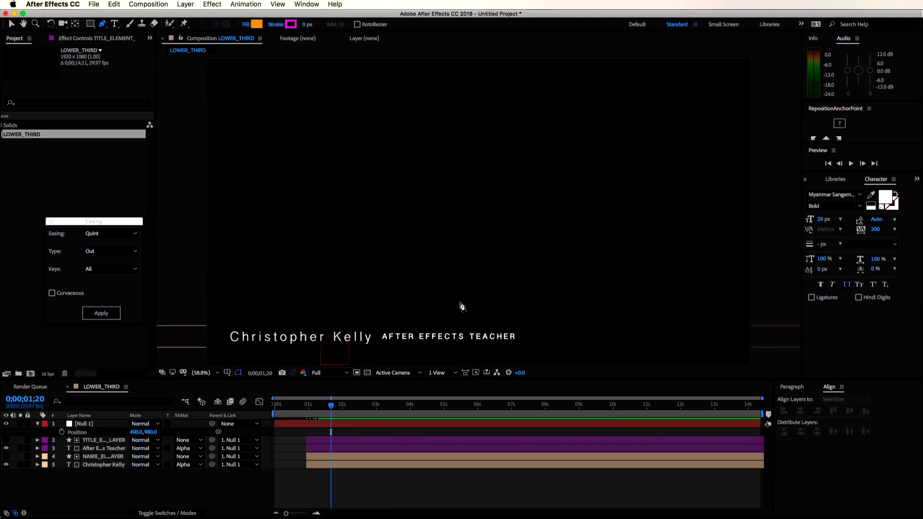
{"action": "scroll", "coordinate": [529, 298], "scroll_direction": "up", "scroll_amount": 4}
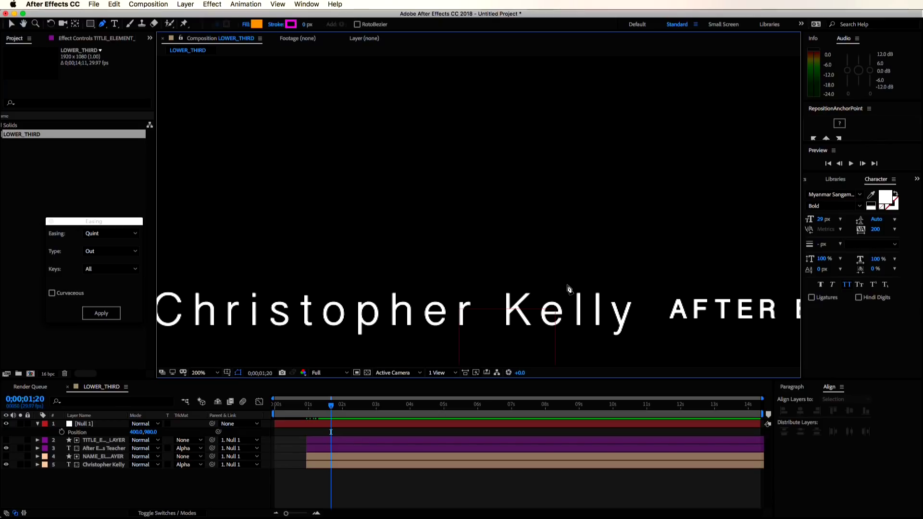
{"action": "left_click", "coordinate": [597, 310]}
{"action": "left_click", "coordinate": [597, 254]}
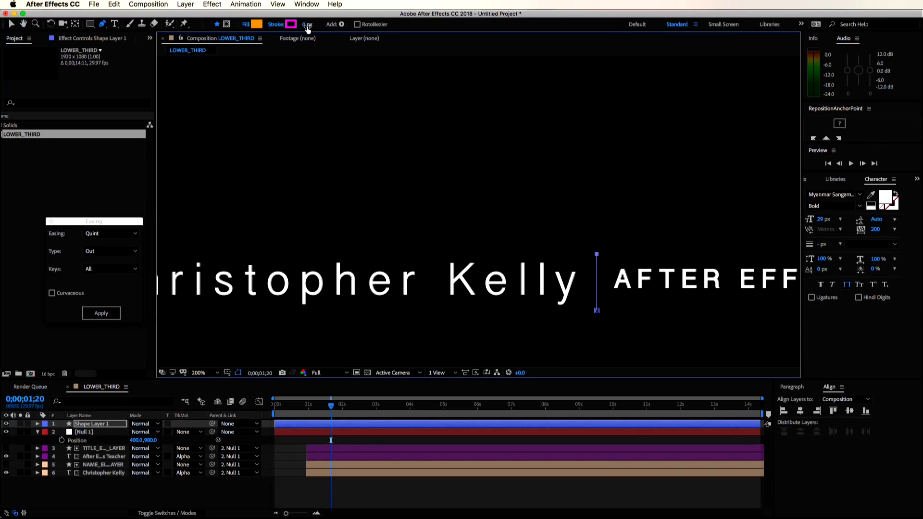
{"action": "left_click_drag", "start_coordinate": [308, 29], "coordinate": [318, 30]}
{"action": "left_click", "coordinate": [291, 24]}
{"action": "left_click", "coordinate": [674, 190]}
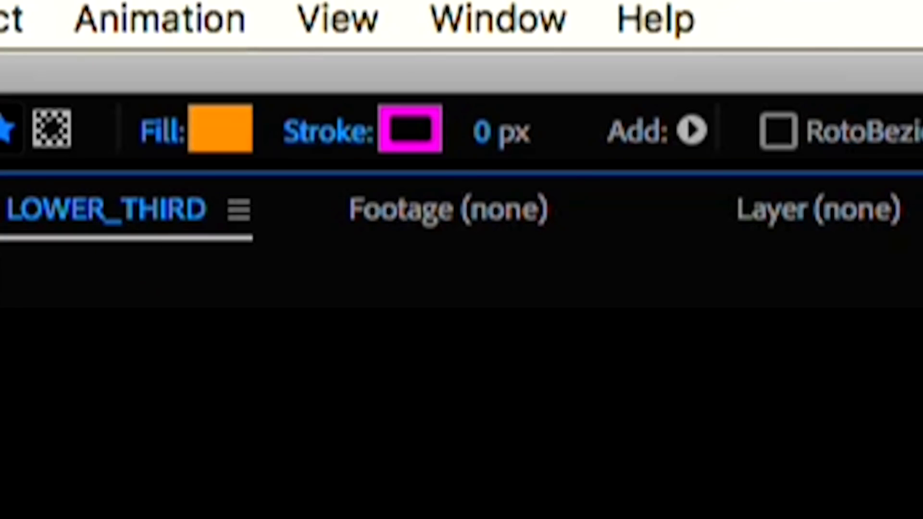
{"action": "left_click", "coordinate": [482, 133]}
{"action": "type", "text": "5"}
{"action": "key", "text": "Return"}
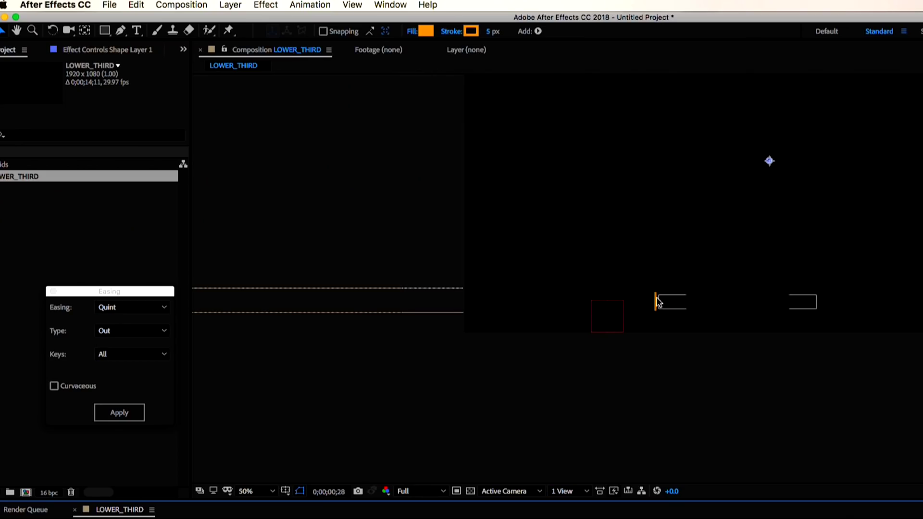
- Center the line's anchor point and rotate it to 27° into a slash
{"action": "left_click", "coordinate": [230, 5]}
{"action": "mouse_move", "coordinate": [262, 146]}
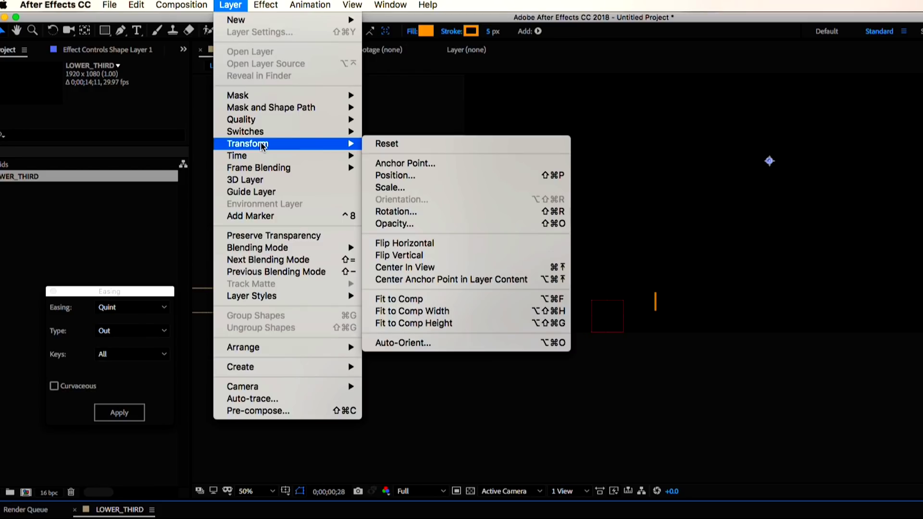
{"action": "left_click", "coordinate": [462, 281]}
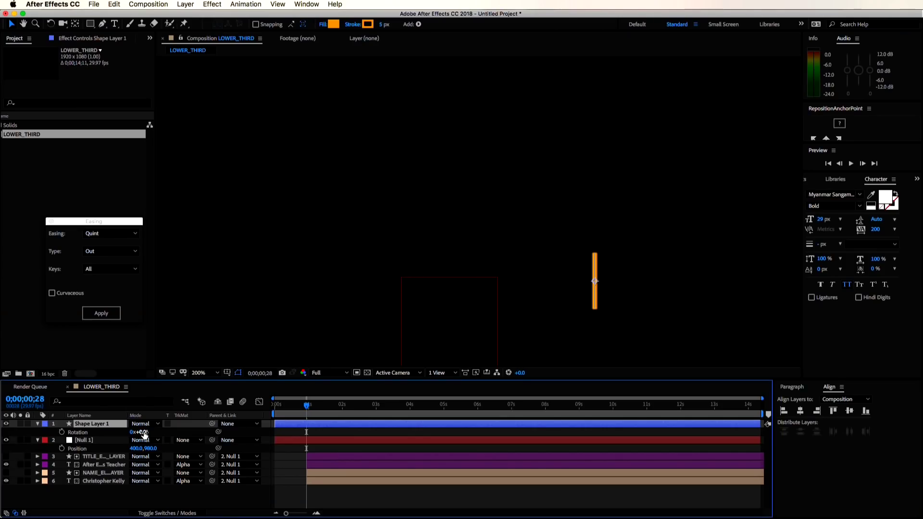
{"action": "left_click_drag", "start_coordinate": [143, 434], "coordinate": [152, 432]}
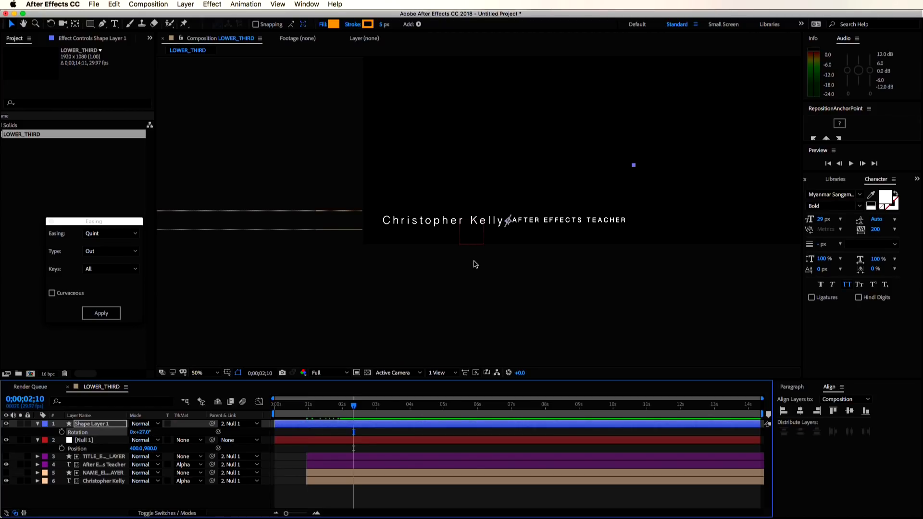
{"action": "key", "text": "slash"}
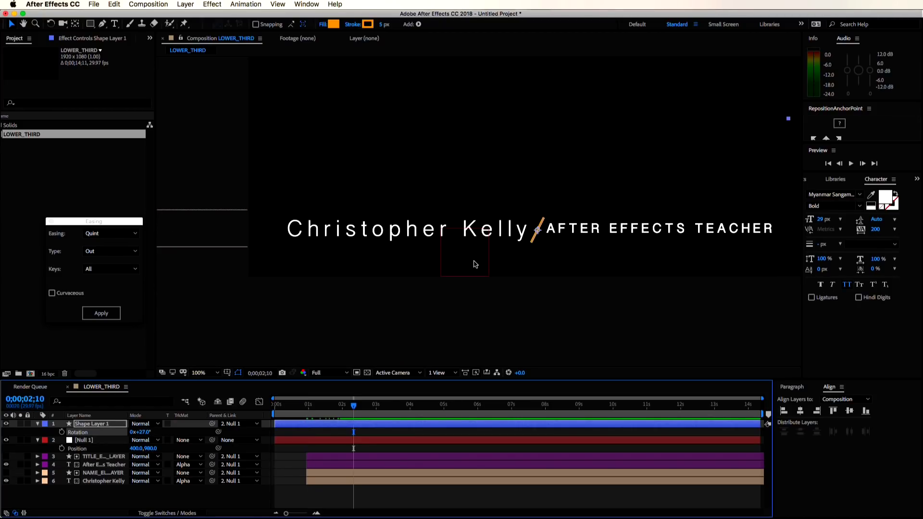
- Nudge the AFTER EFFECTS TEACHER Position keyframe downward
{"action": "left_click", "coordinate": [116, 465]}
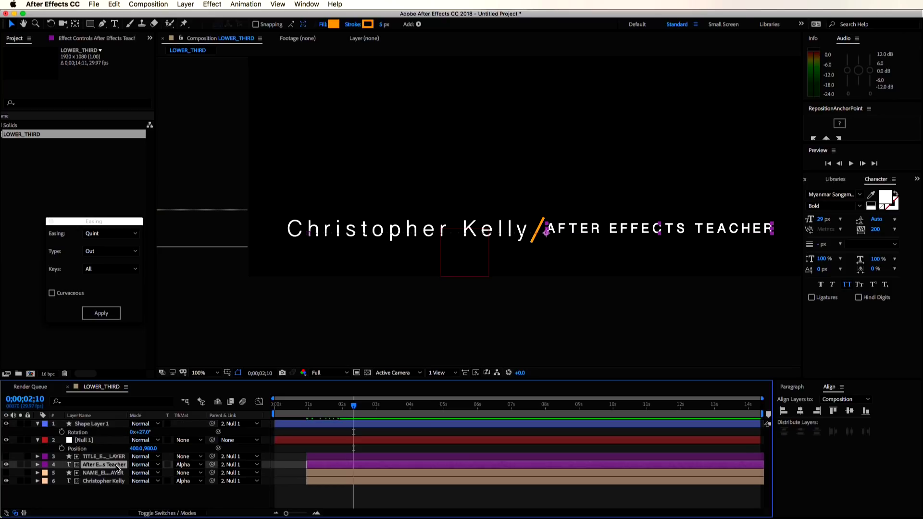
{"action": "key", "text": "p"}
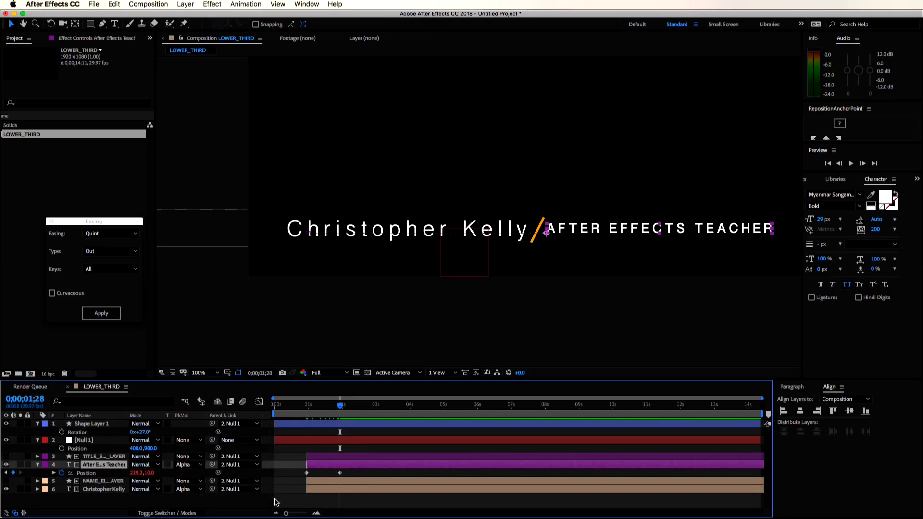
{"action": "left_click_drag", "start_coordinate": [358, 475], "coordinate": [297, 473]}
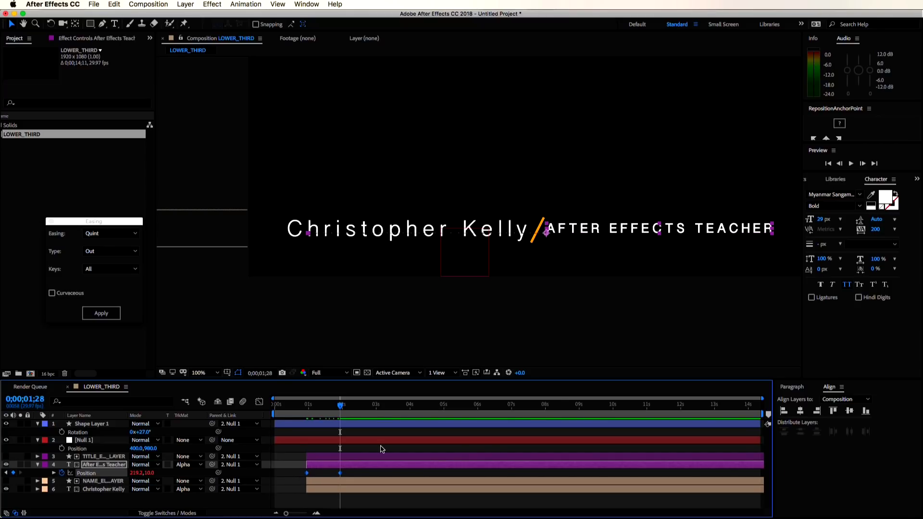
{"action": "key", "text": "Down"}
{"action": "key", "text": "Down"}
{"action": "key", "text": "Down"}
{"action": "key", "text": "Down"}
{"action": "key", "text": "Down"}
{"action": "key", "text": "Down"}
{"action": "key", "text": "Down"}
{"action": "key", "text": "Down"}
{"action": "key", "text": "Down"}
{"action": "key", "text": "Down"}
{"action": "key", "text": "Down"}
{"action": "key", "text": "Down"}
{"action": "key", "text": "Down"}
{"action": "key", "text": "Down"}
{"action": "key", "text": "Down"}
{"action": "key", "text": "Down"}
{"action": "key", "text": "Down"}
{"action": "key", "text": "Down"}
{"action": "key", "text": "Down"}
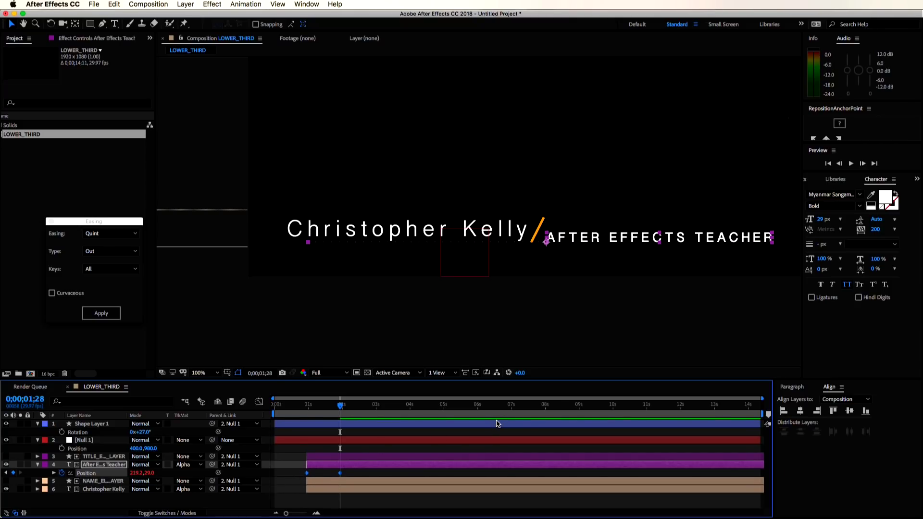
{"action": "left_click", "coordinate": [298, 489]}
{"action": "key", "text": "p"}
{"action": "left_click_drag", "start_coordinate": [351, 503], "coordinate": [284, 498]}
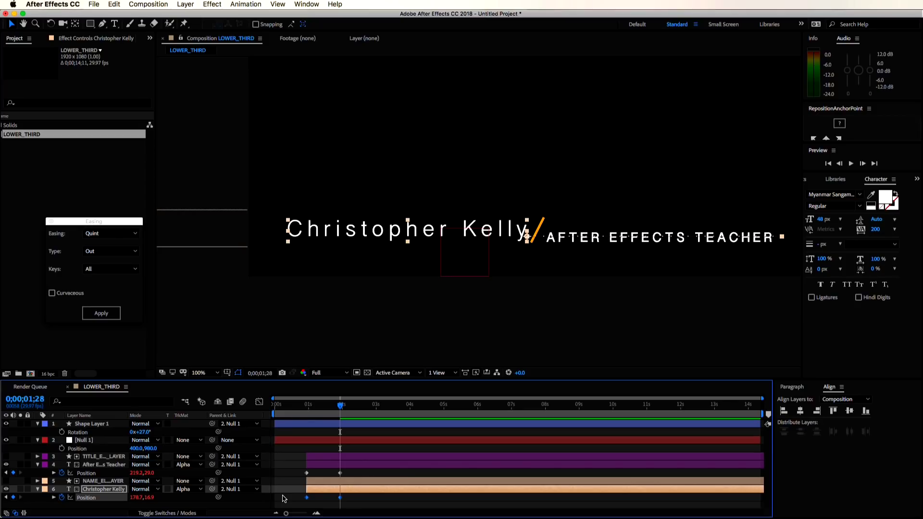
{"action": "left_click", "coordinate": [367, 315]}
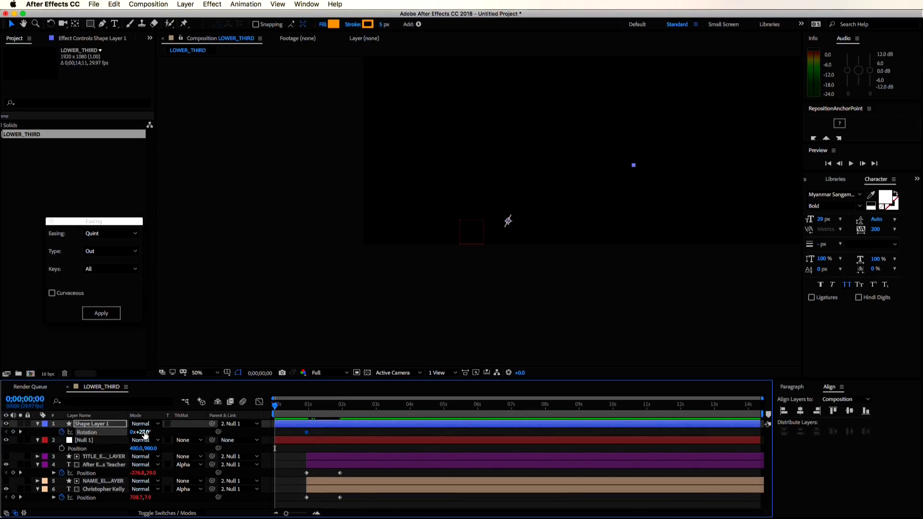
{"action": "left_click_drag", "start_coordinate": [145, 435], "coordinate": [111, 434]}
- Keyframe the slash's stroke width from 0 px at the start to 5 px at 28 frames
{"action": "scroll", "coordinate": [80, 432], "scroll_direction": "down", "scroll_amount": 5}
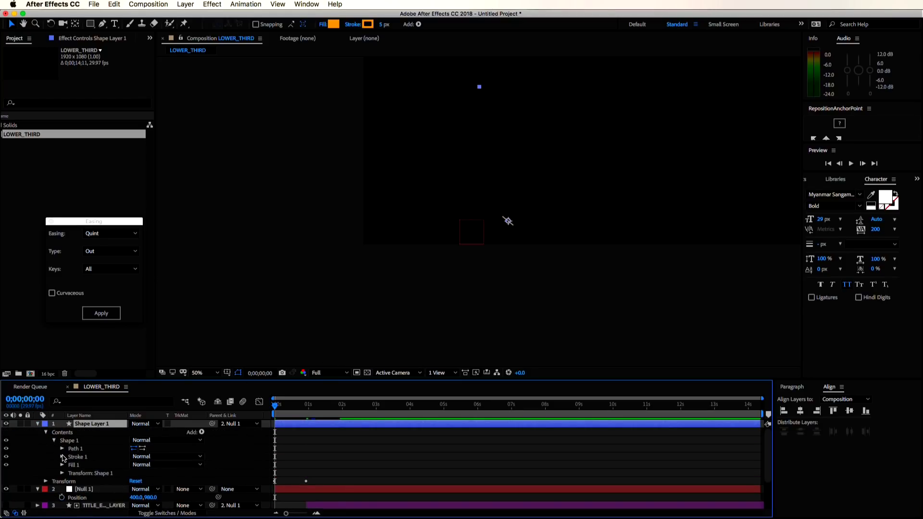
{"action": "scroll", "coordinate": [283, 467], "scroll_direction": "up", "scroll_amount": 2}
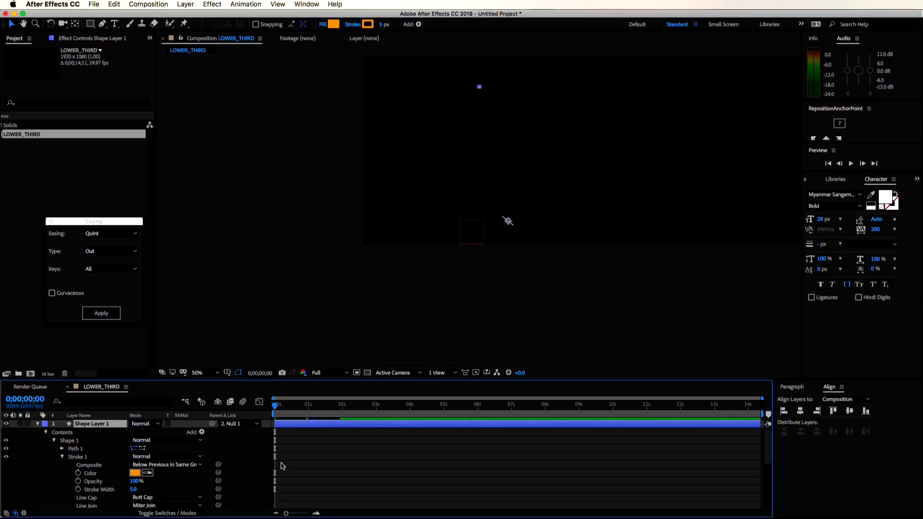
{"action": "key", "text": "k"}
{"action": "scroll", "coordinate": [144, 462], "scroll_direction": "down", "scroll_amount": 3}
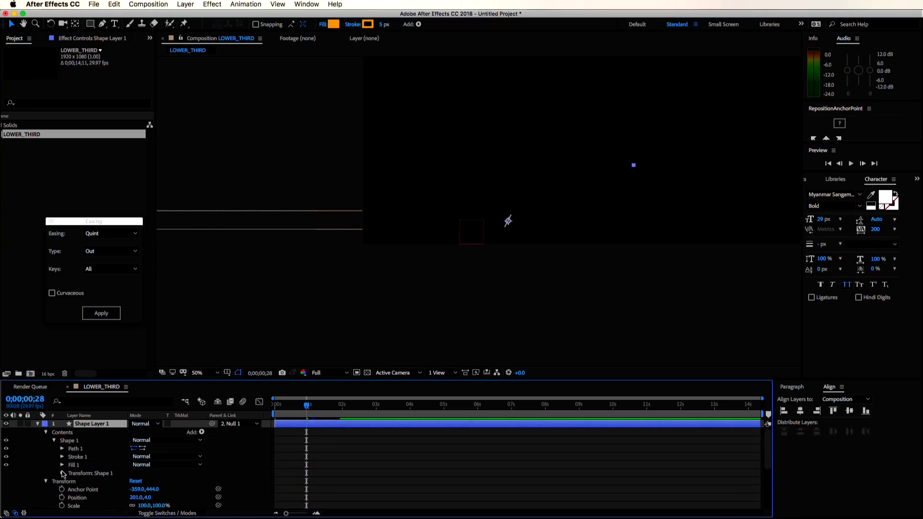
{"action": "left_click", "coordinate": [62, 448]}
{"action": "left_click", "coordinate": [62, 432]}
{"action": "left_click", "coordinate": [78, 463]}
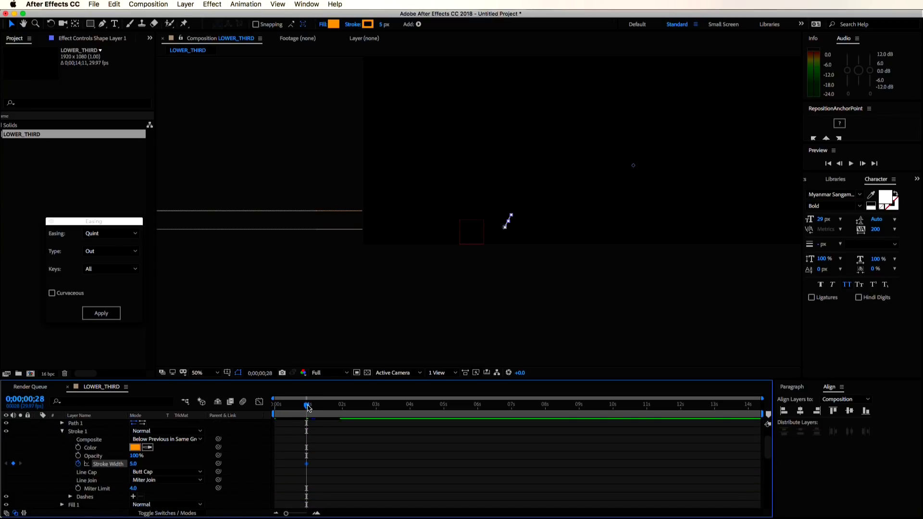
{"action": "left_click", "coordinate": [298, 407]}
{"action": "key", "text": "Home"}
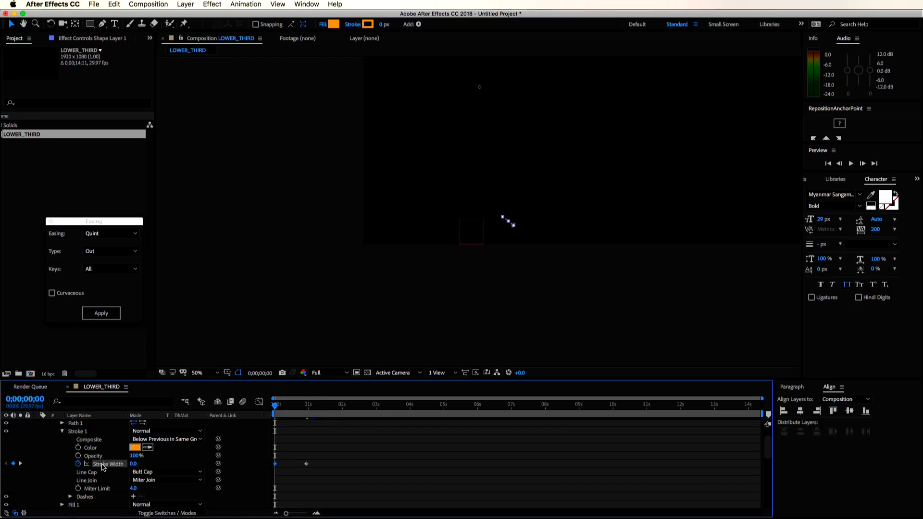
{"action": "scroll", "coordinate": [410, 483], "scroll_direction": "up", "scroll_amount": 3}
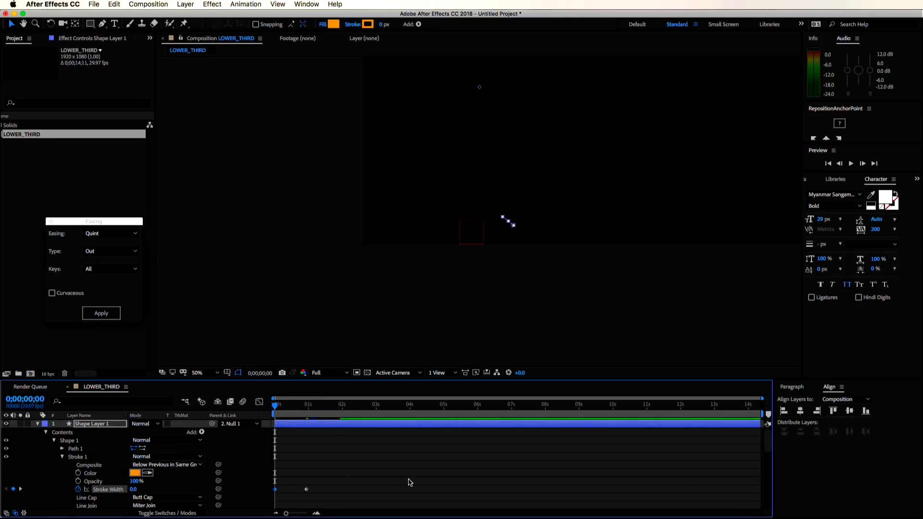
- Apply Quint Out easing to the slash's stroke width and rotation keyframes
{"action": "left_click", "coordinate": [364, 427]}
{"action": "key", "text": "u"}
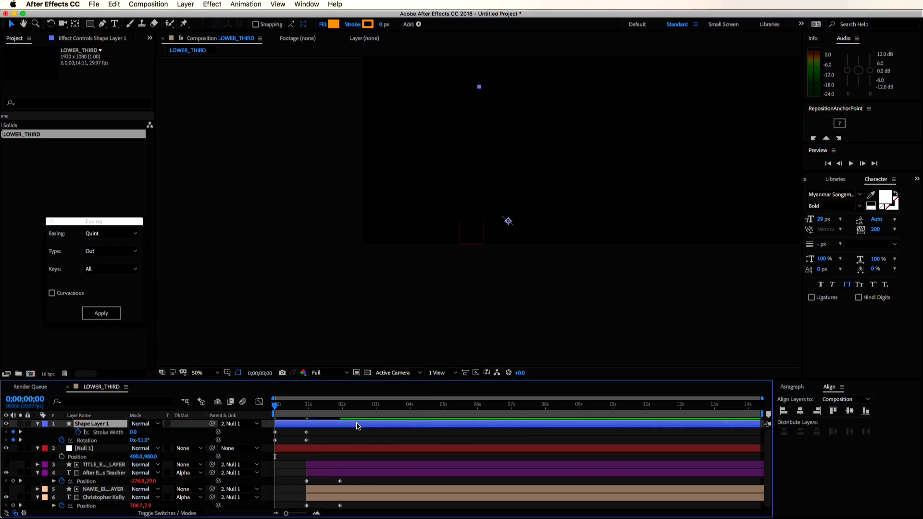
{"action": "left_click_drag", "start_coordinate": [321, 438], "coordinate": [245, 433]}
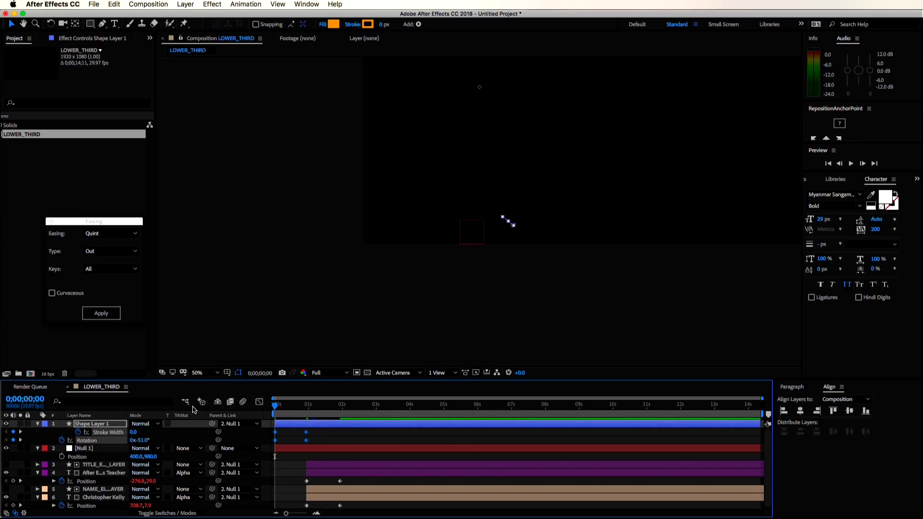
{"action": "left_click_drag", "start_coordinate": [82, 222], "coordinate": [389, 225]}
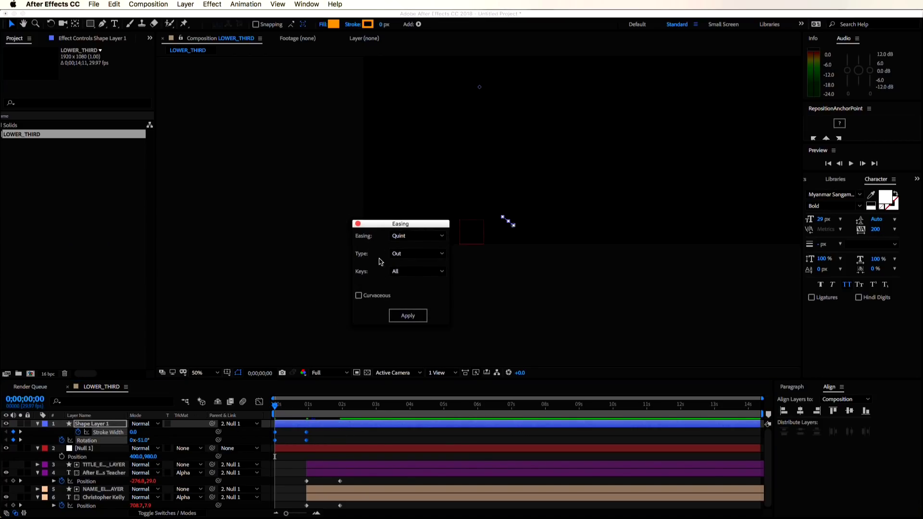
{"action": "left_click", "coordinate": [408, 318]}
{"action": "left_click", "coordinate": [412, 434]}
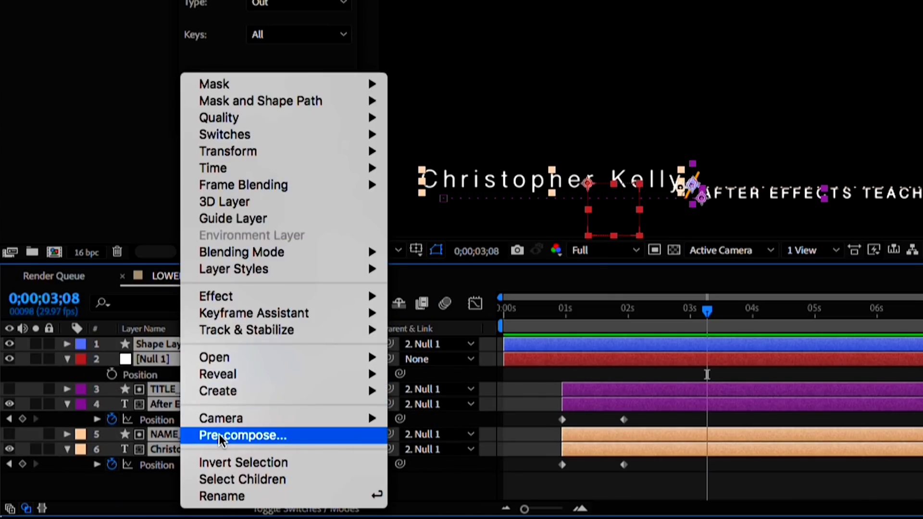
- Pre-compose all layers as lower_third_animation and enable Time Remapping on it
{"action": "left_click", "coordinate": [244, 434]}
{"action": "type", "text": "lower_third_animation"}
{"action": "key", "text": "Return"}
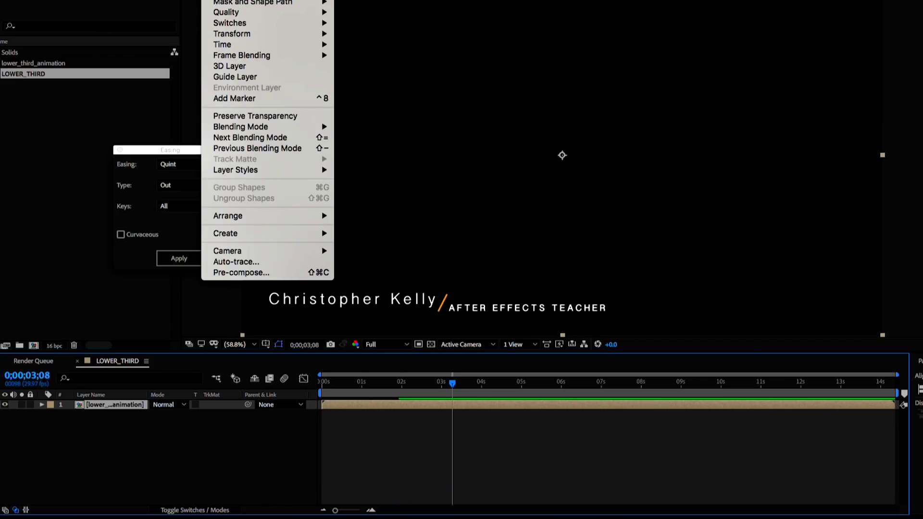
{"action": "mouse_move", "coordinate": [243, 44]}
{"action": "left_click", "coordinate": [380, 42]}
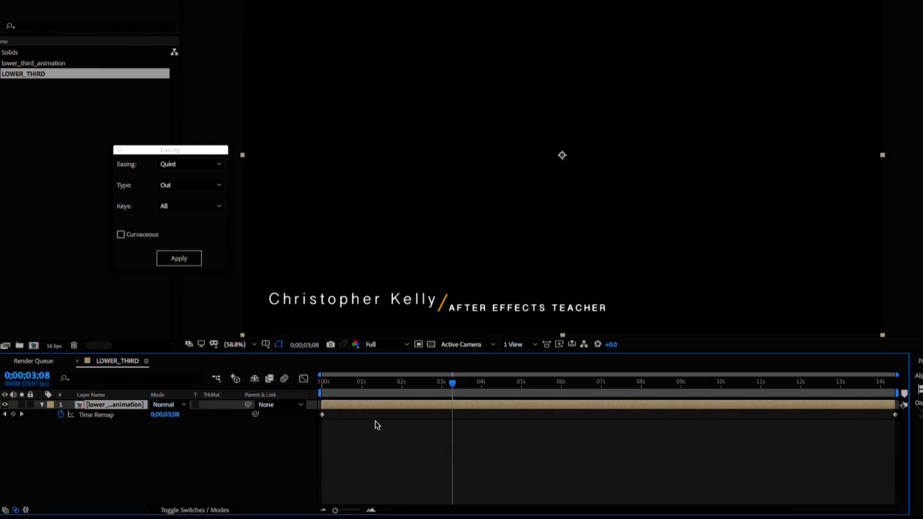
- Hold the intro's final frame with Time Remap keyframes at 1;22 and about 10 seconds
{"action": "left_click_drag", "start_coordinate": [322, 385], "coordinate": [392, 395]}
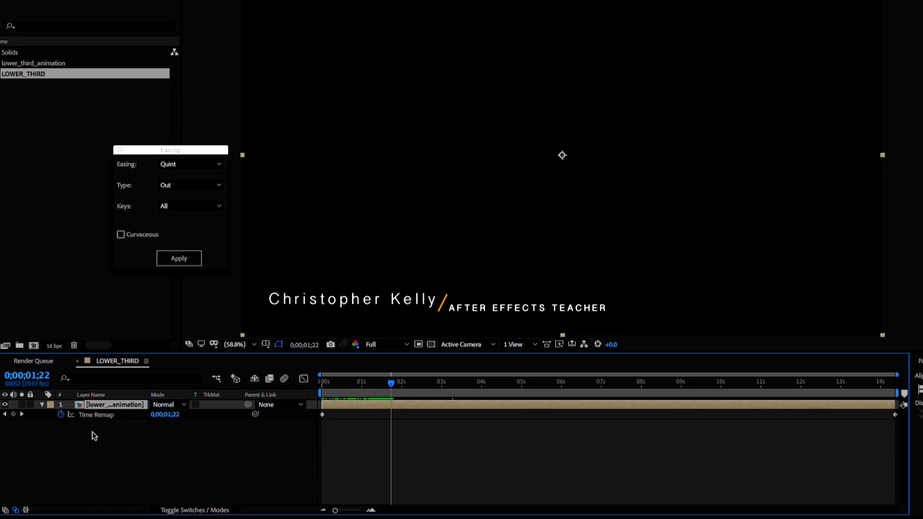
{"action": "left_click", "coordinate": [13, 414]}
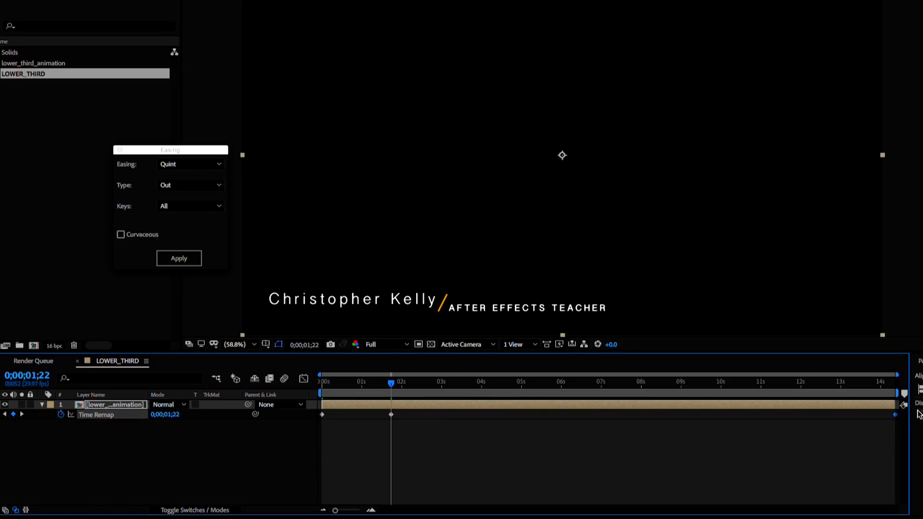
{"action": "left_click", "coordinate": [896, 415]}
{"action": "key", "text": "Delete"}
{"action": "left_click", "coordinate": [743, 383]}
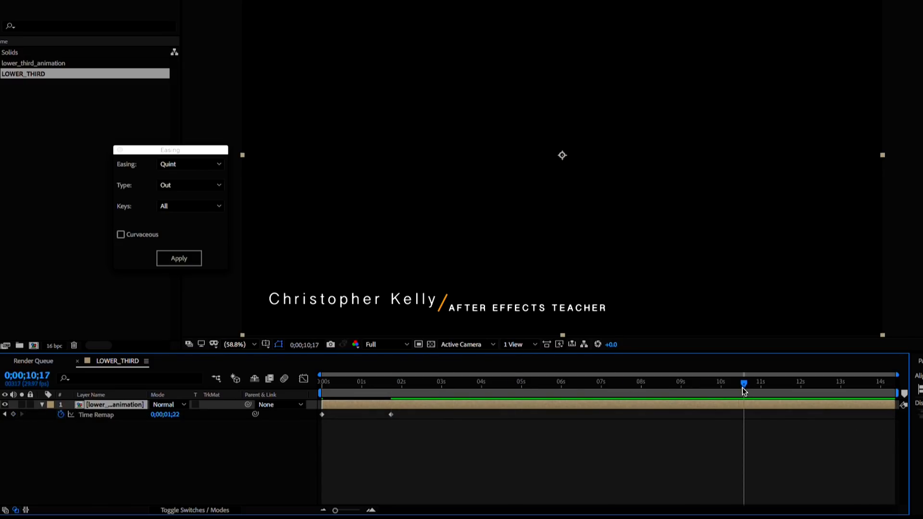
{"action": "left_click", "coordinate": [389, 415]}
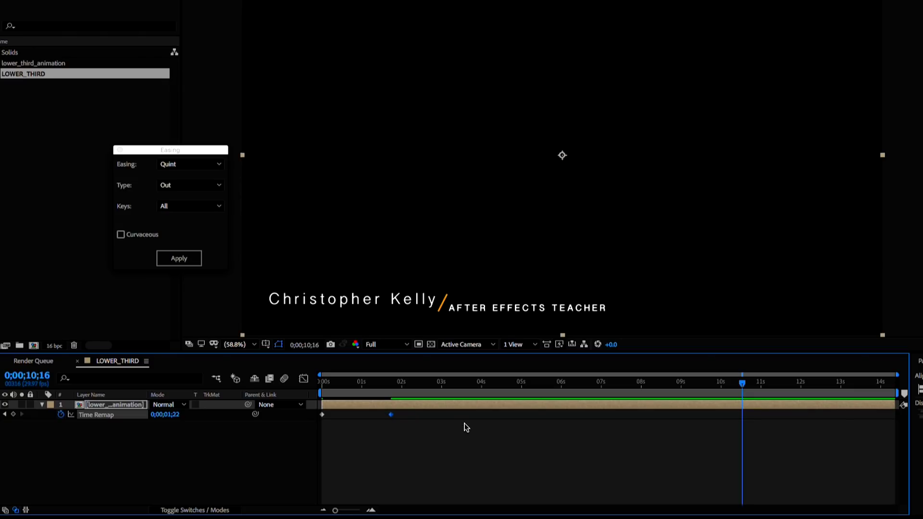
{"action": "key", "text": "space"}
{"action": "key", "text": "space"}
- Paste the first Time Remap keyframe near the end so the lower third animates out, and preview
{"action": "left_click_drag", "start_coordinate": [361, 427], "coordinate": [316, 414]}
{"action": "key", "text": "ctrl+c"}
{"action": "key", "text": "ctrl+v"}
{"action": "left_click", "coordinate": [731, 387]}
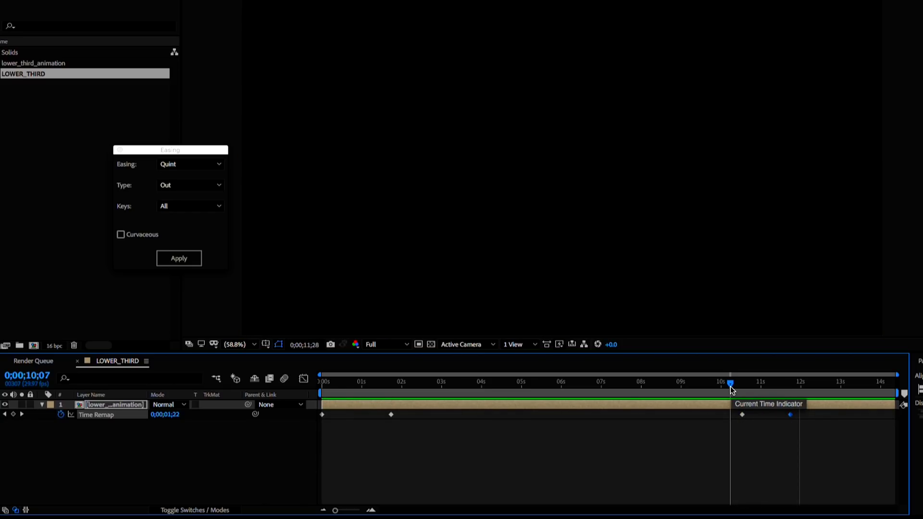
{"action": "key", "text": "space"}
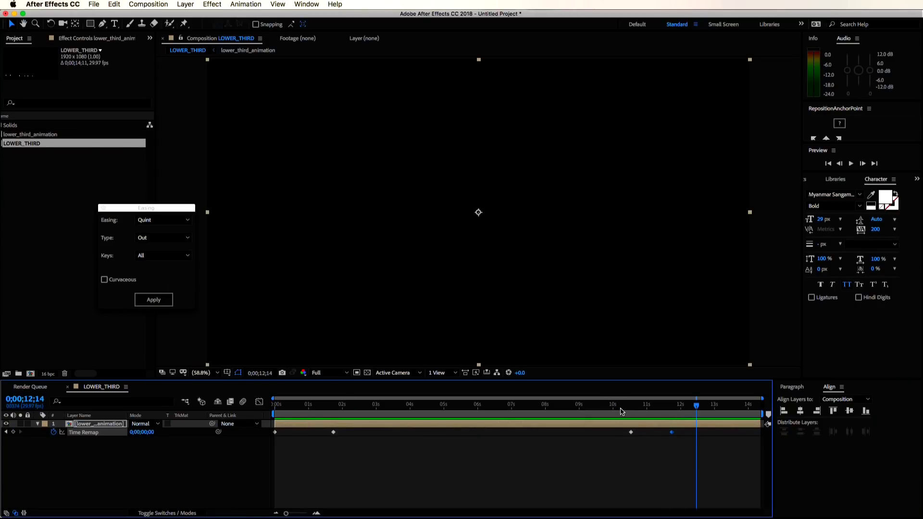
{"action": "double_click", "coordinate": [97, 424]}
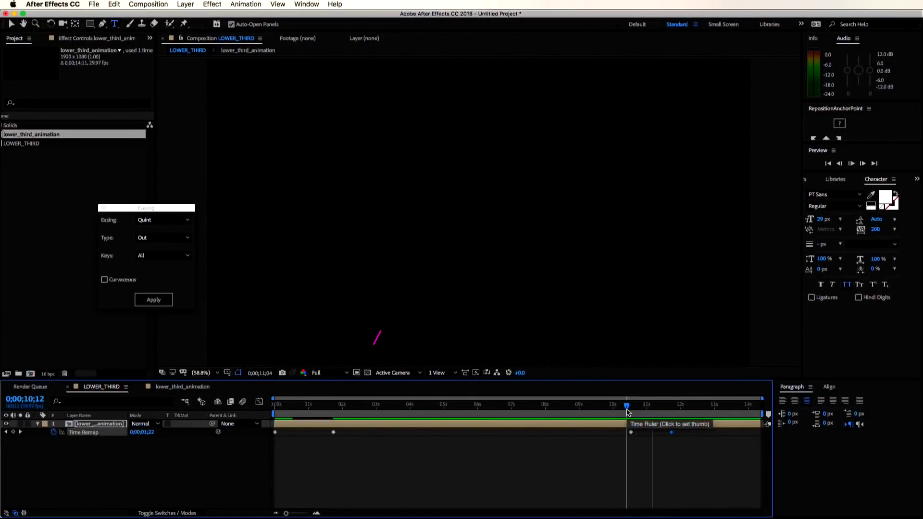
- Add a text layer reading 'thanks everyone!!!!!!!' in the LOWER_THIRD viewer
{"action": "left_click", "coordinate": [424, 170]}
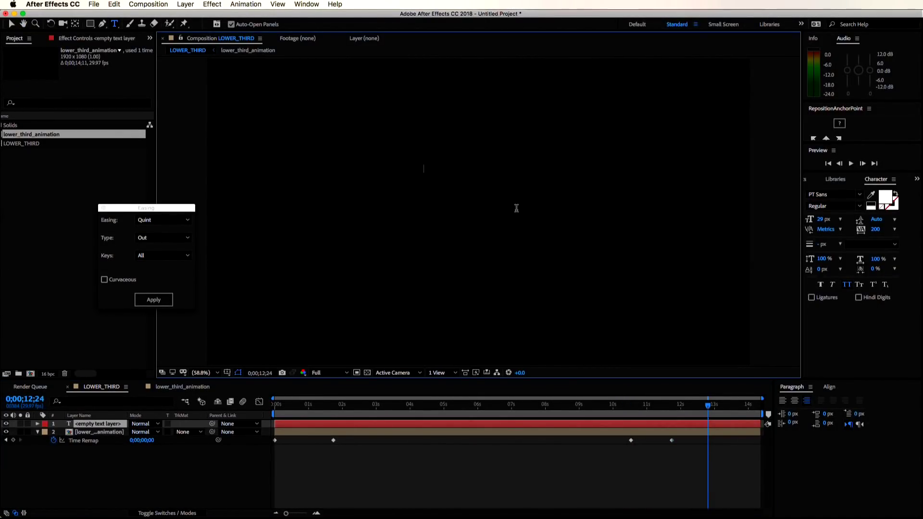
{"action": "type", "text": "thanks everyone"}
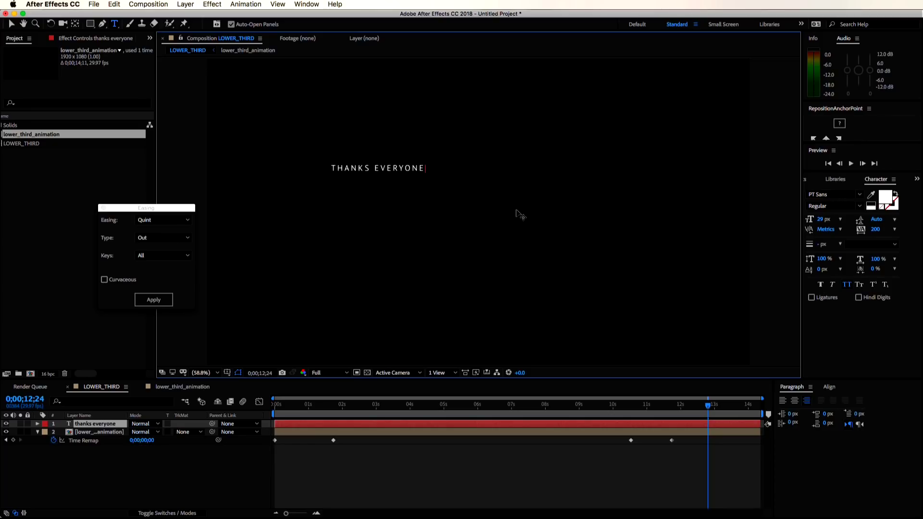
{"action": "type", "text": "!!!!!!!"}
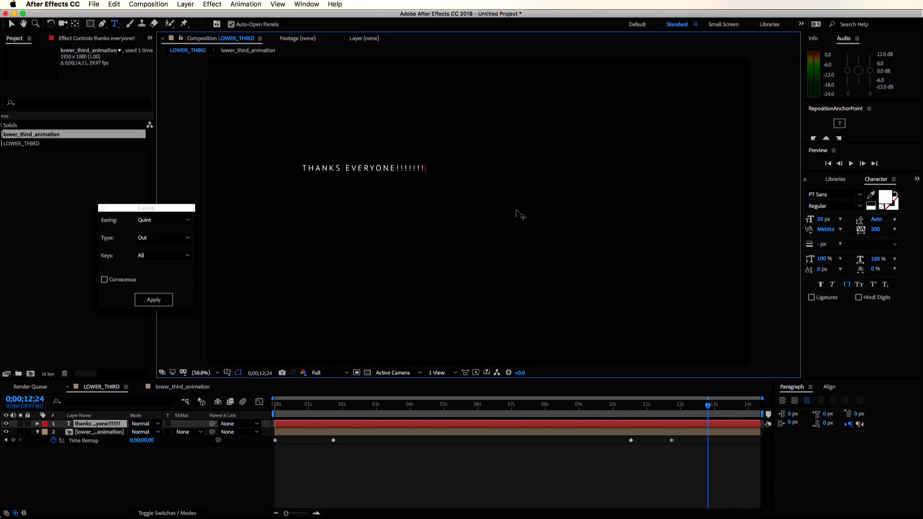